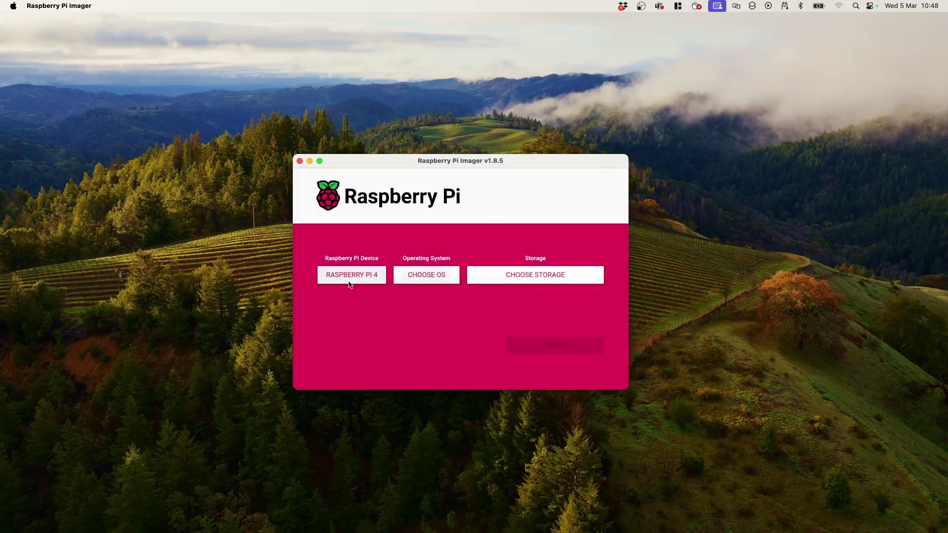
- Pick Raspberry Pi 4 as the device and Raspberry Pi OS Lite (64-bit) as the OS
{"action": "left_click", "coordinate": [349, 275]}
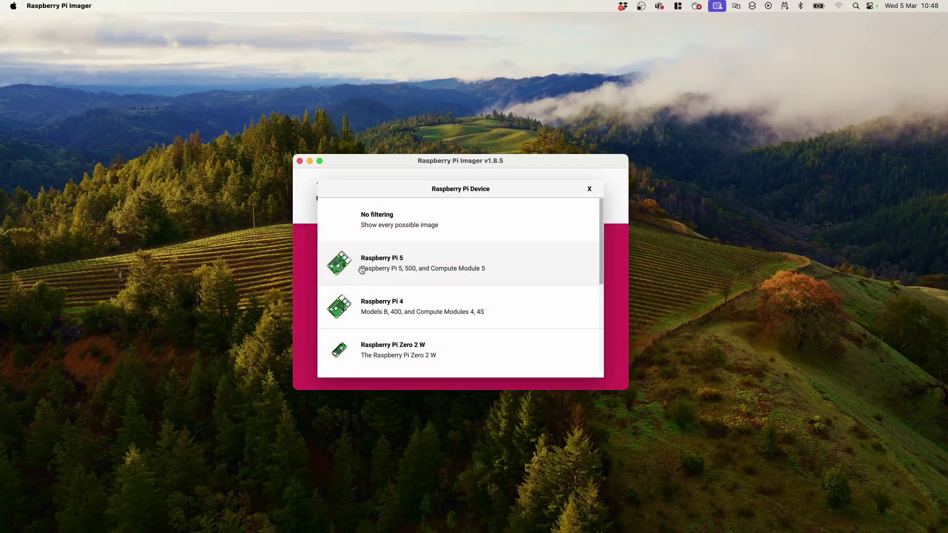
{"action": "left_click", "coordinate": [388, 305]}
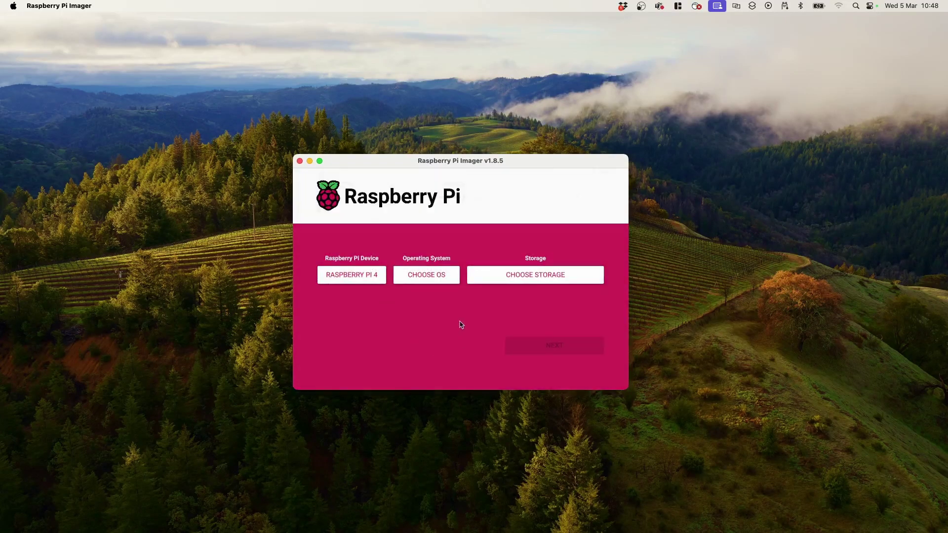
{"action": "left_click", "coordinate": [434, 277]}
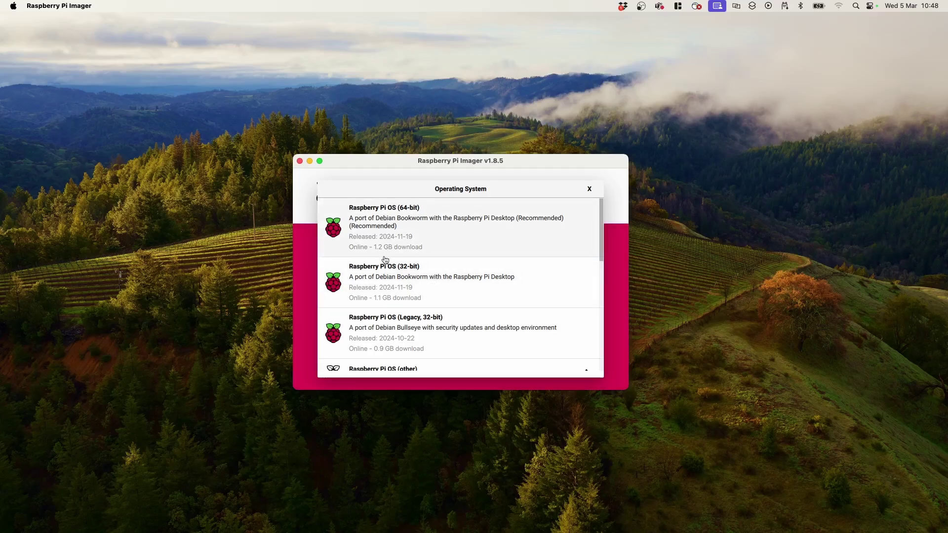
{"action": "scroll", "coordinate": [385, 262], "scroll_direction": "down", "scroll_amount": 4}
{"action": "left_click", "coordinate": [405, 289]}
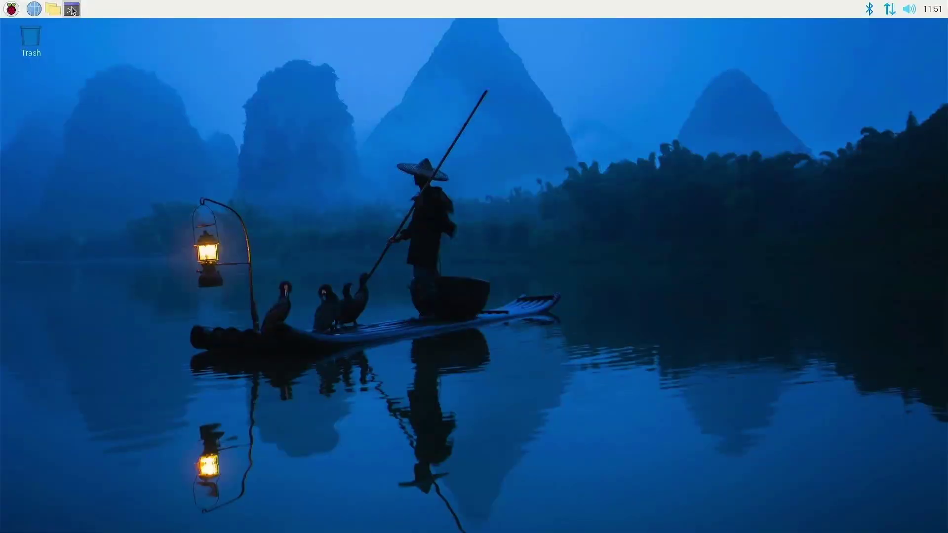
- Select the 15.7 GB Generic MassStorageClass card as the storage to write
{"action": "left_click", "coordinate": [71, 9]}
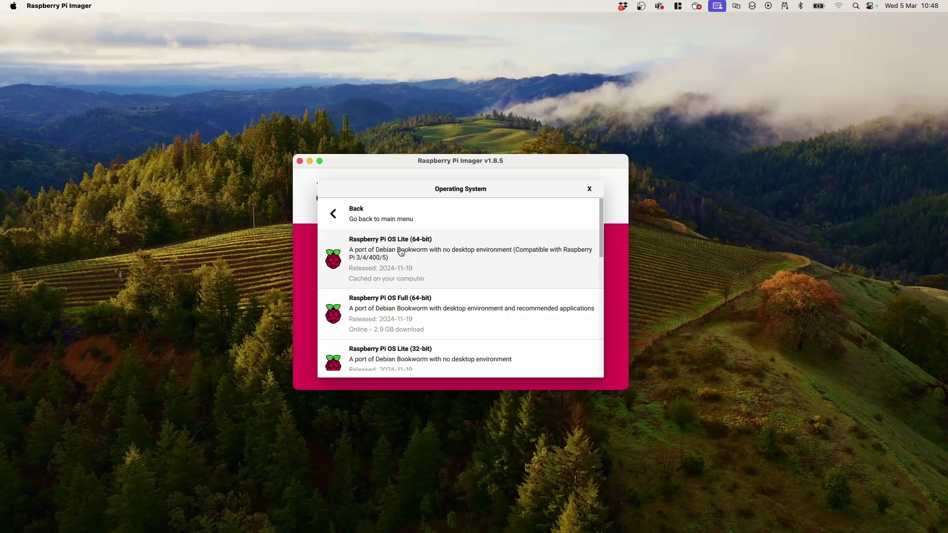
{"action": "left_click", "coordinate": [400, 252]}
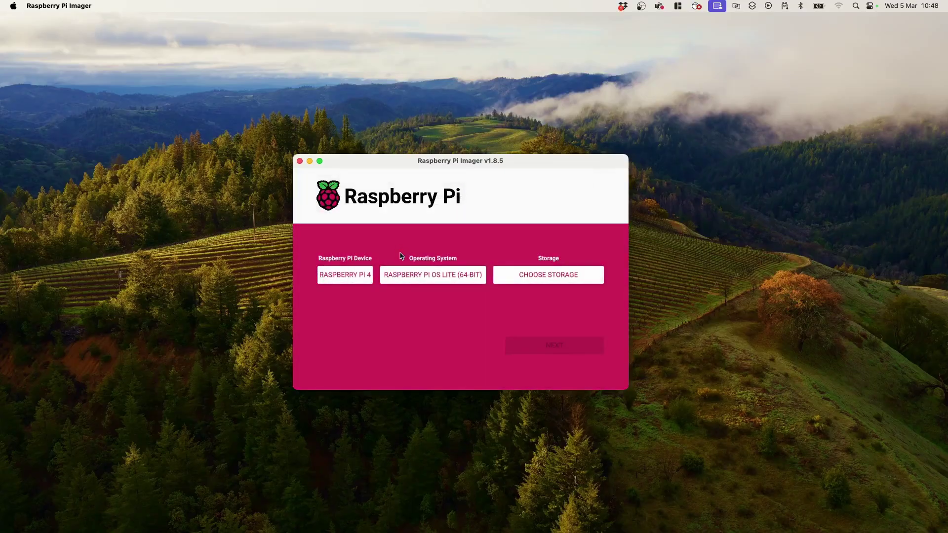
{"action": "left_click", "coordinate": [535, 279]}
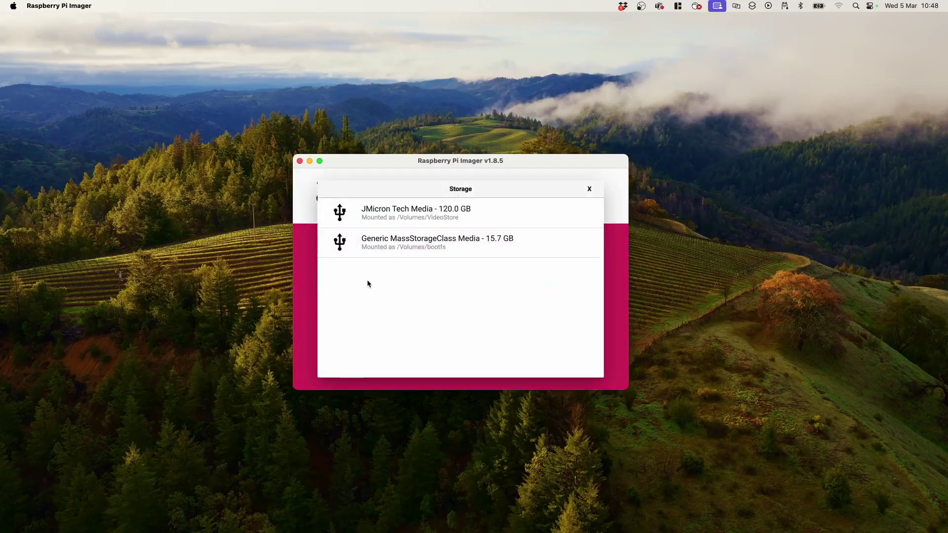
{"action": "left_click", "coordinate": [381, 246]}
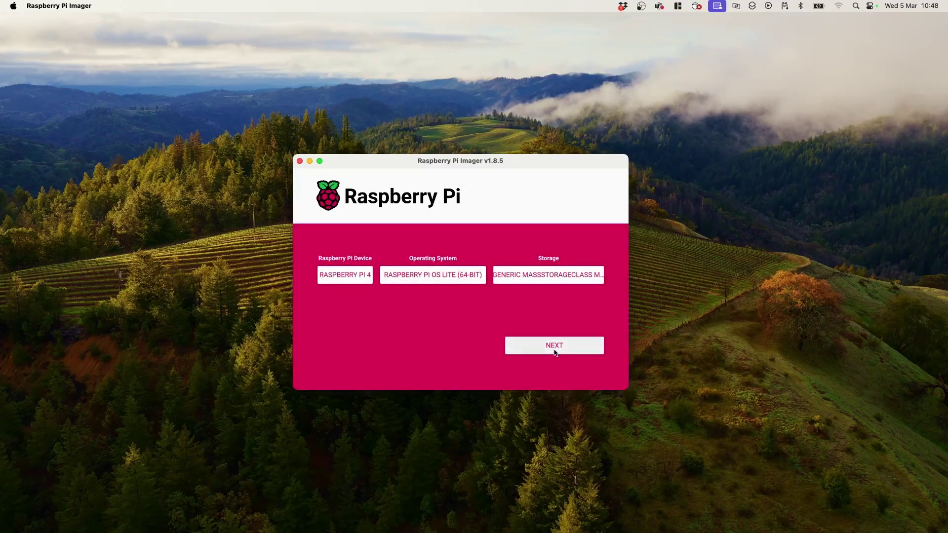
- Apply customisation with hostname webserver-ngx, user pi, London locale and SSH, then write the card
{"action": "left_click", "coordinate": [554, 346]}
{"action": "left_click", "coordinate": [379, 310]}
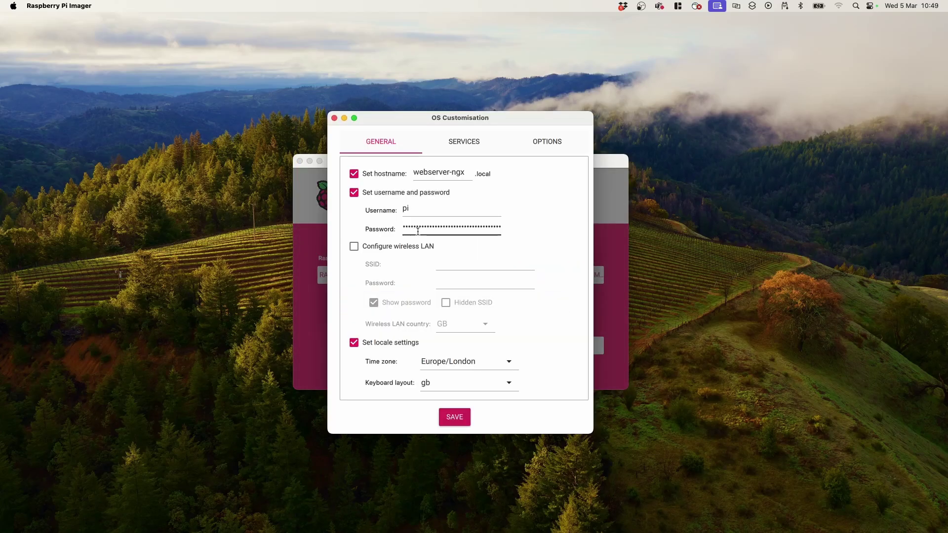
{"action": "left_click", "coordinate": [464, 150]}
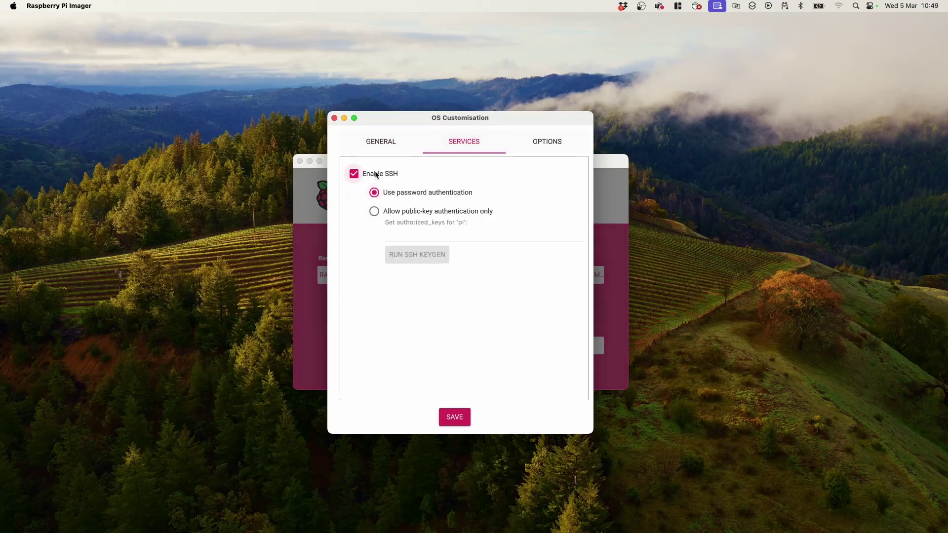
{"action": "left_click", "coordinate": [452, 417]}
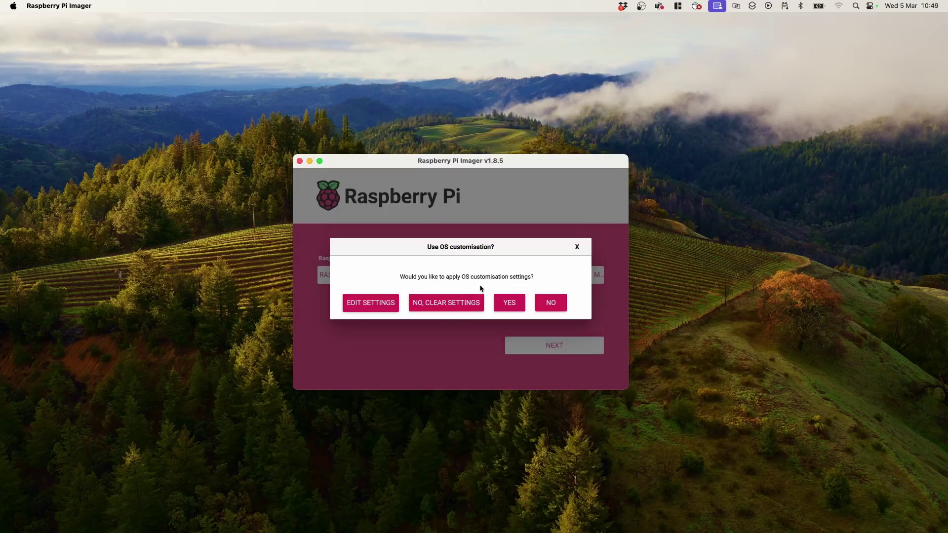
{"action": "left_click", "coordinate": [510, 309]}
{"action": "left_click", "coordinate": [475, 312]}
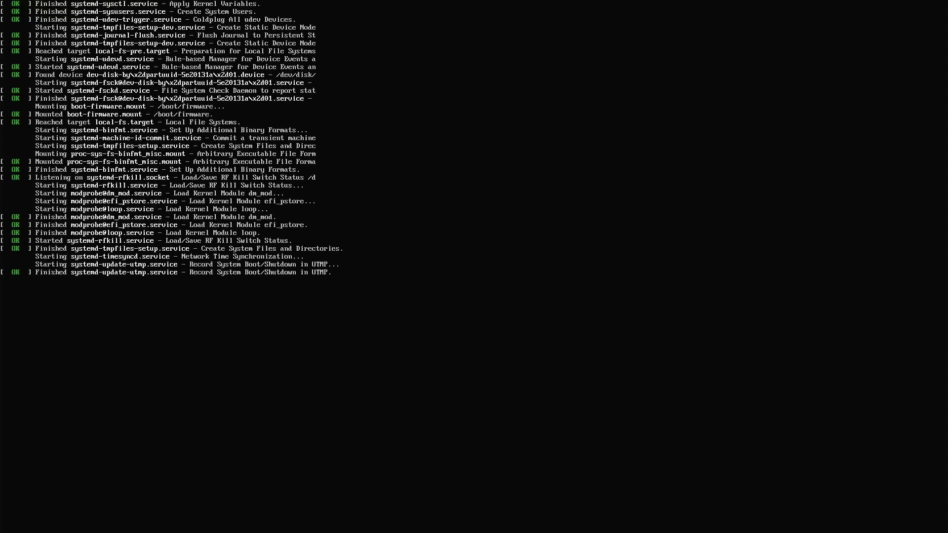
- Log in as pi on the booted Pi console at 192.168.0.42
{"action": "type", "text": "pi"}
{"action": "key", "text": "Return"}
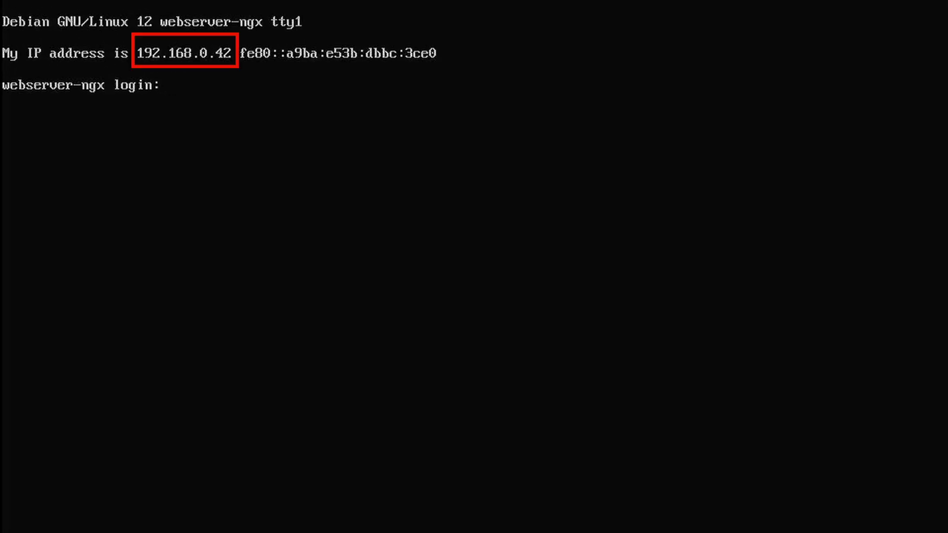
{"action": "type", "text": "pi"}
{"action": "key", "text": "Return"}
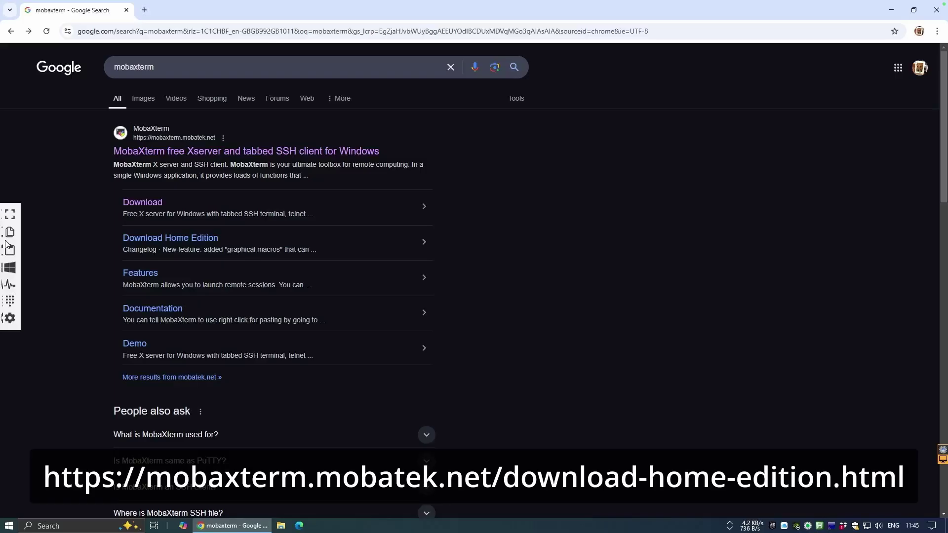
- Download the MobaXterm Home Edition v25.0 Installer edition from mobatek.net
{"action": "left_click", "coordinate": [156, 207]}
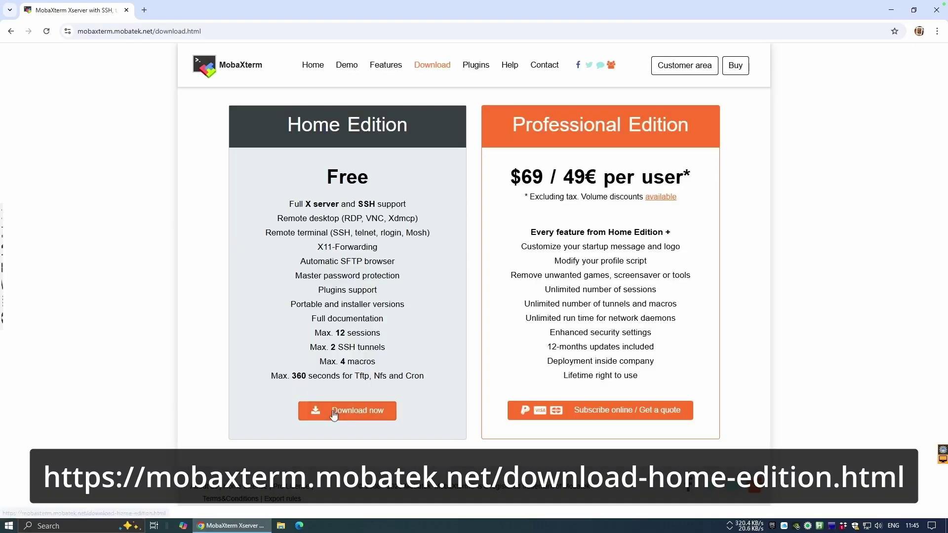
{"action": "left_click", "coordinate": [333, 415]}
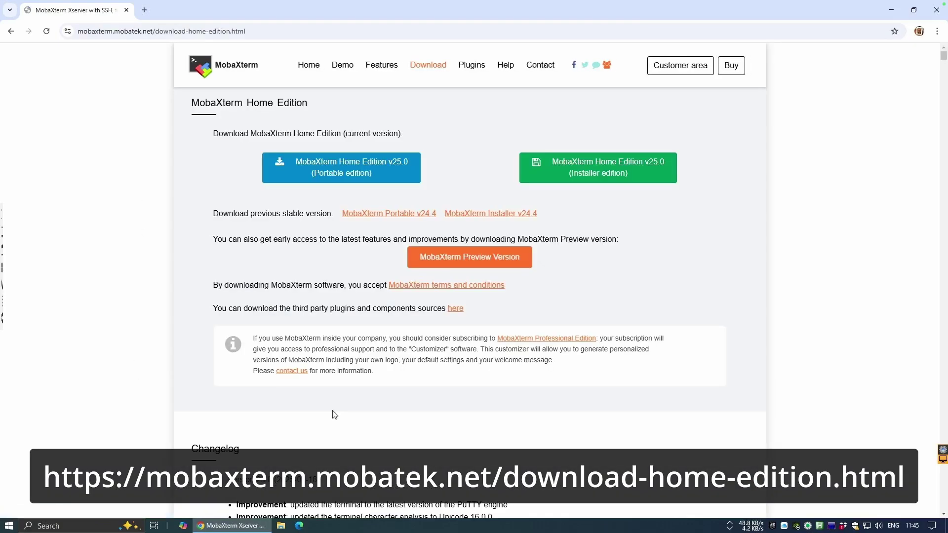
{"action": "left_click", "coordinate": [585, 177]}
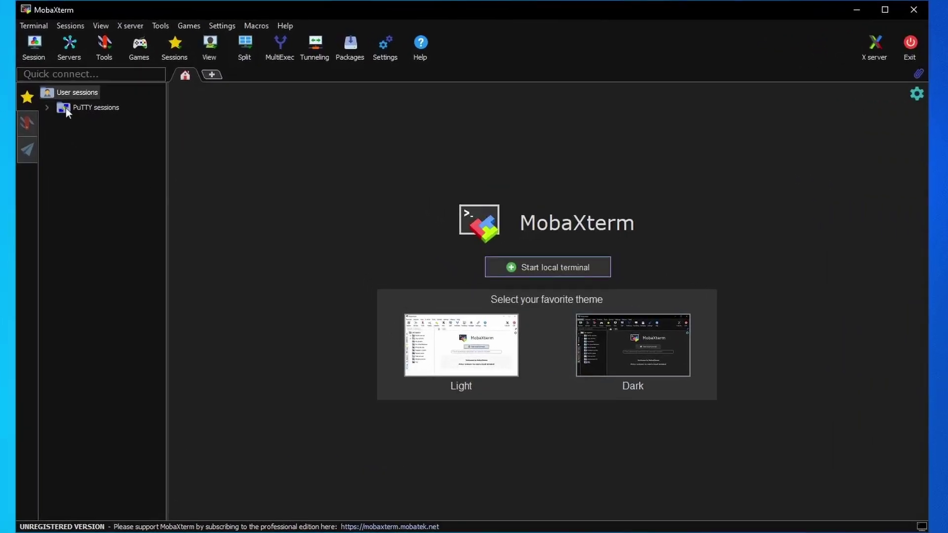
- Create a saved SSH session to 192.168.0.42 with username pi
{"action": "right_click", "coordinate": [66, 107]}
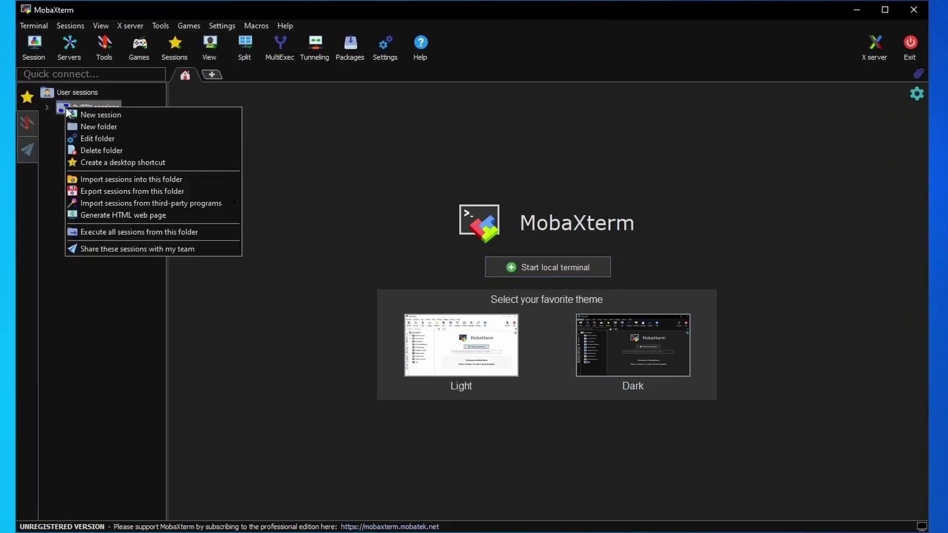
{"action": "left_click", "coordinate": [91, 117]}
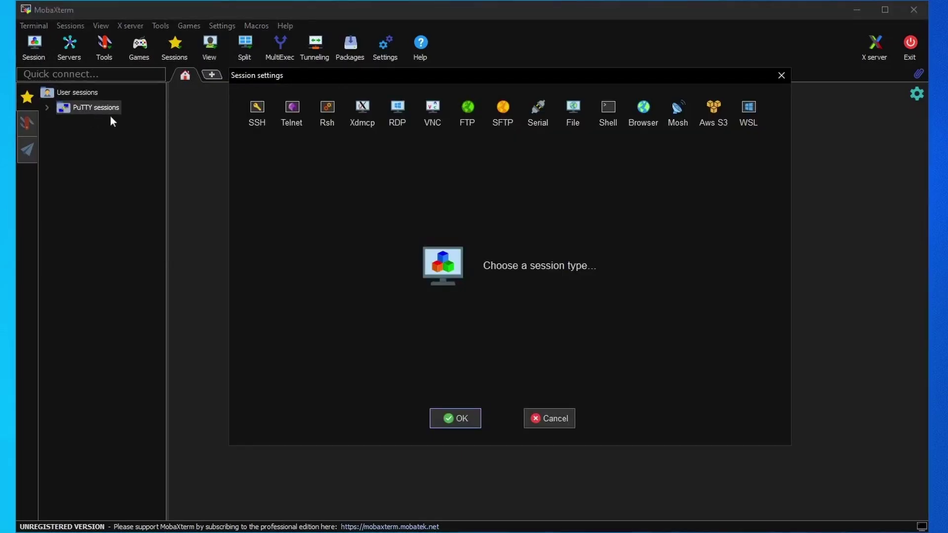
{"action": "left_click", "coordinate": [257, 111]}
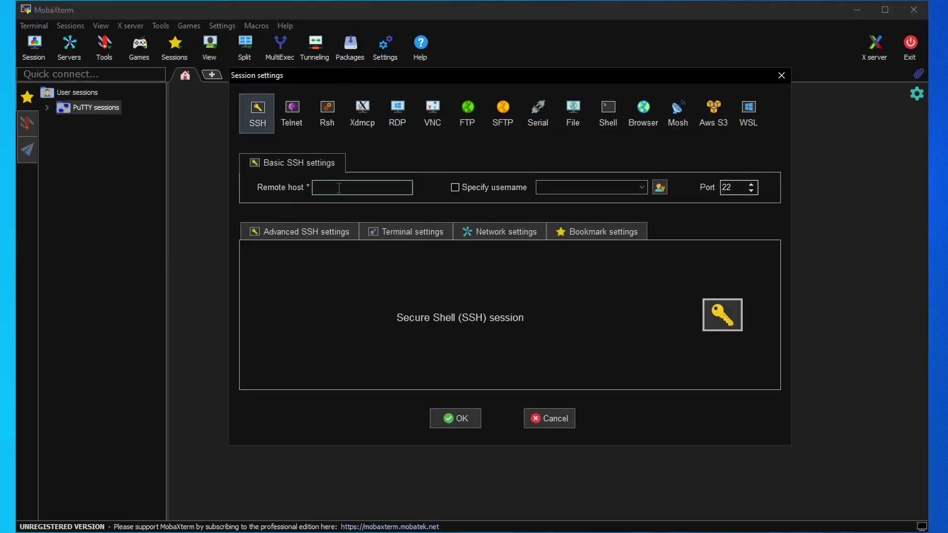
{"action": "type", "text": "192.168.0.42"}
{"action": "left_click", "coordinate": [520, 191]}
{"action": "type", "text": "pi"}
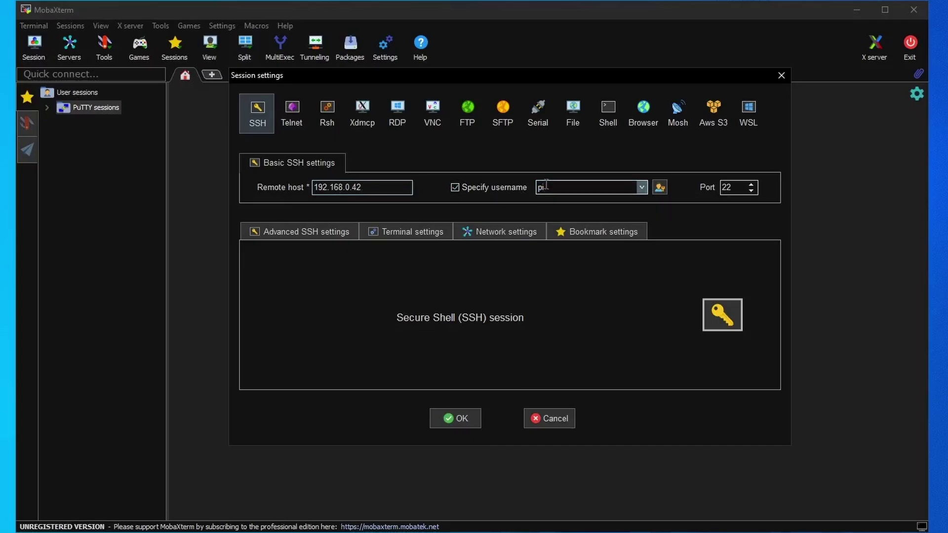
{"action": "left_click", "coordinate": [467, 419]}
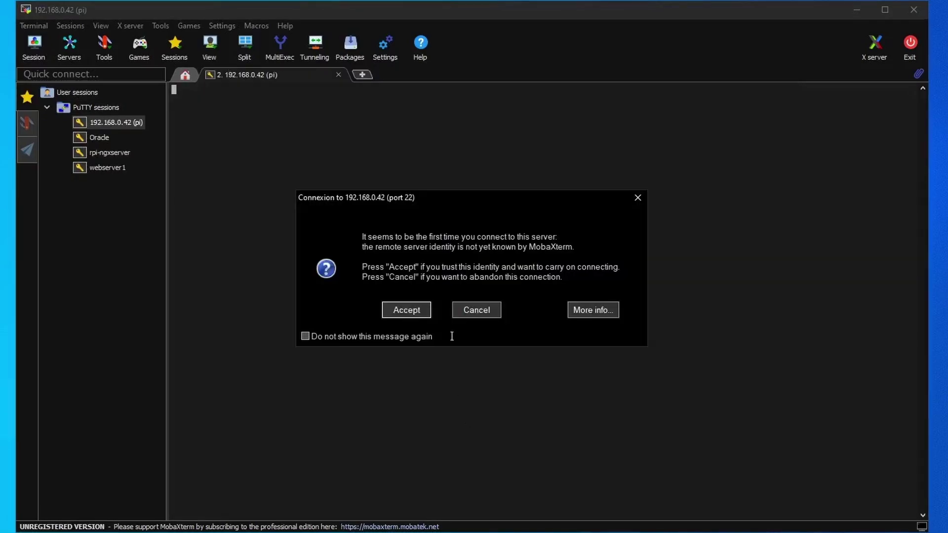
- Accept the host key, enter and store the Pi password, and set a master password
{"action": "left_click", "coordinate": [411, 312]}
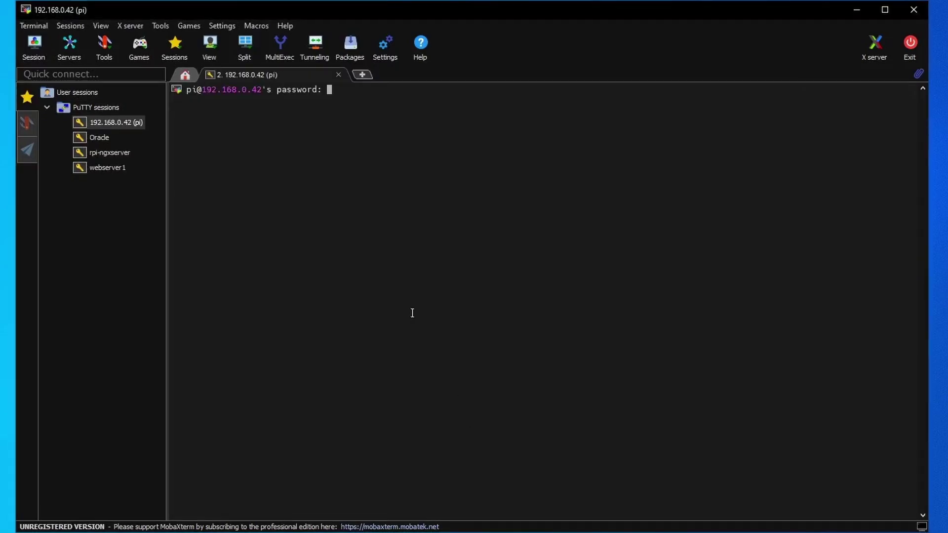
{"action": "key", "text": "Return"}
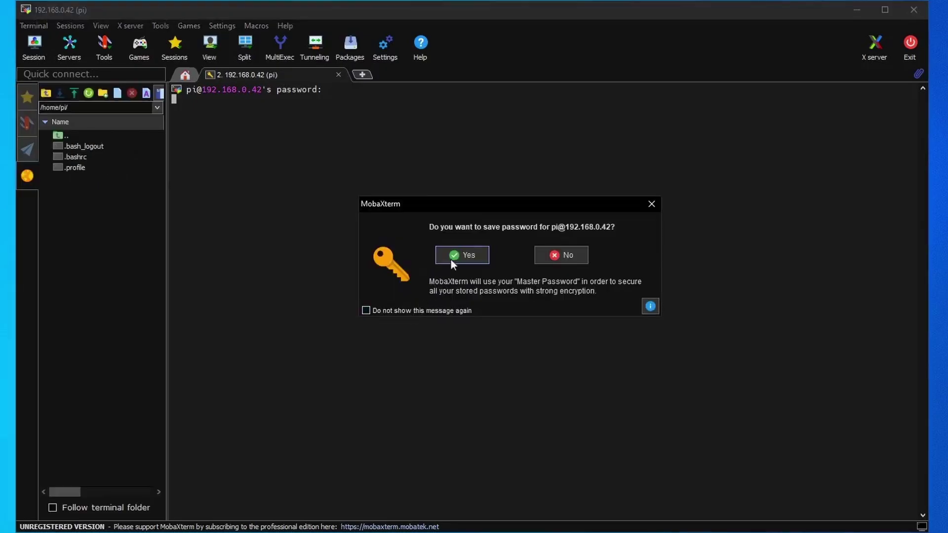
{"action": "left_click", "coordinate": [454, 257]}
{"action": "type", "text": "******************"}
{"action": "key", "text": "Tab"}
{"action": "type", "text": "******************"}
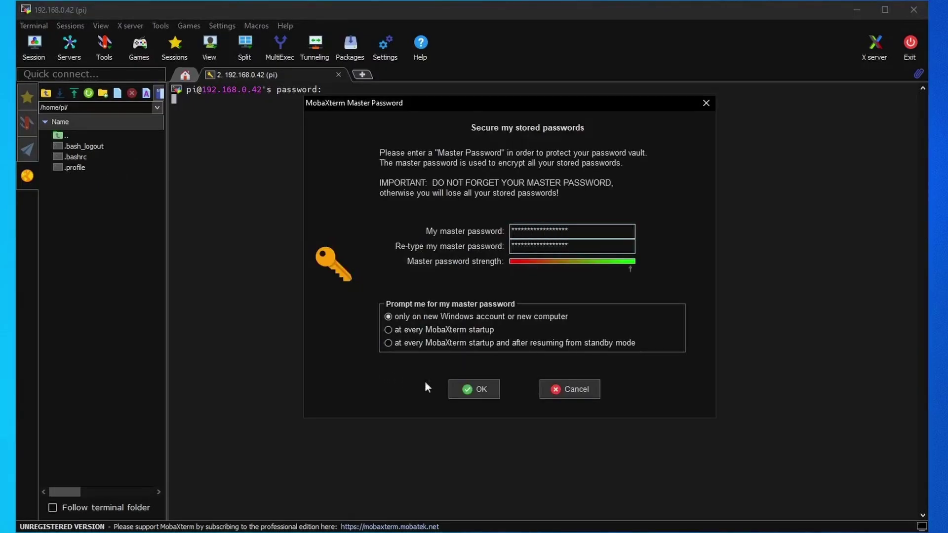
{"action": "left_click", "coordinate": [472, 389]}
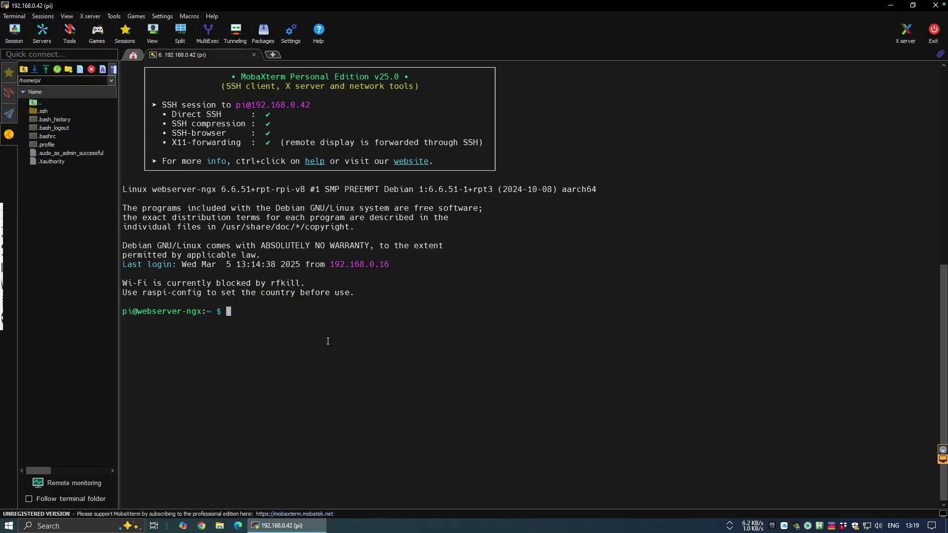
- Run 'sudo apt update && sudo apt upgrade -y && sudo apt autoremove -y' on the Pi
{"action": "type", "text": "sudo apt update && sudo apt upgrade -y && sudo apt aut"}
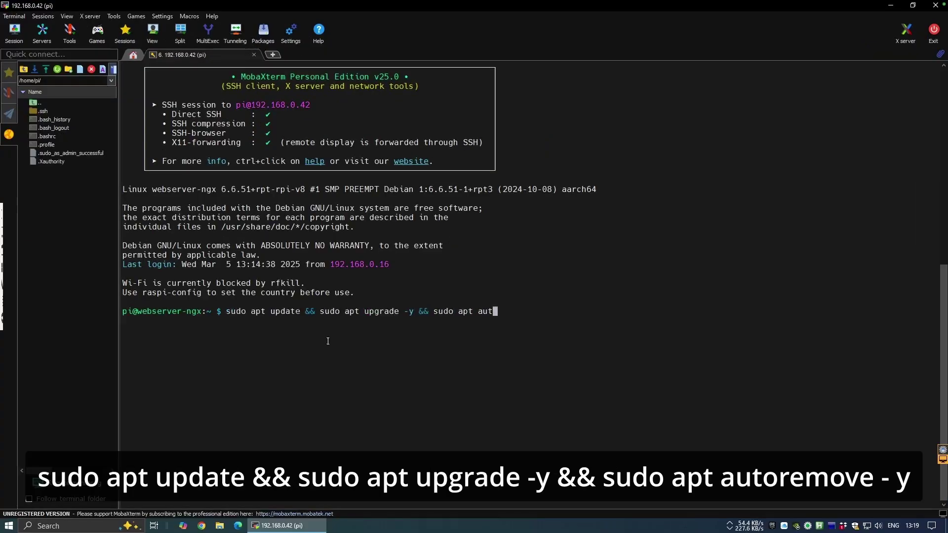
{"action": "type", "text": "oremove -y"}
{"action": "key", "text": "Return"}
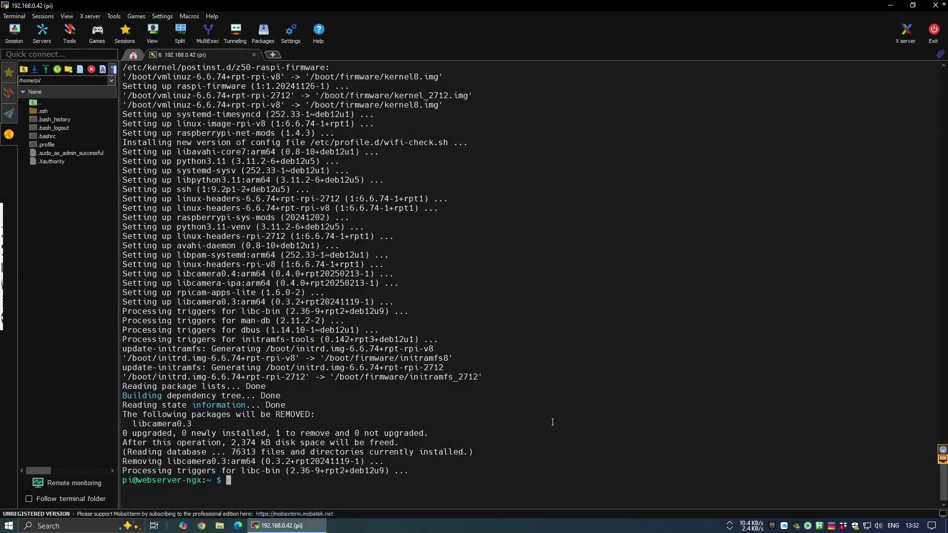
- Install the unattended-upgrades package with sudo apt install
{"action": "type", "text": "sudo apt install unattended-upgrades"}
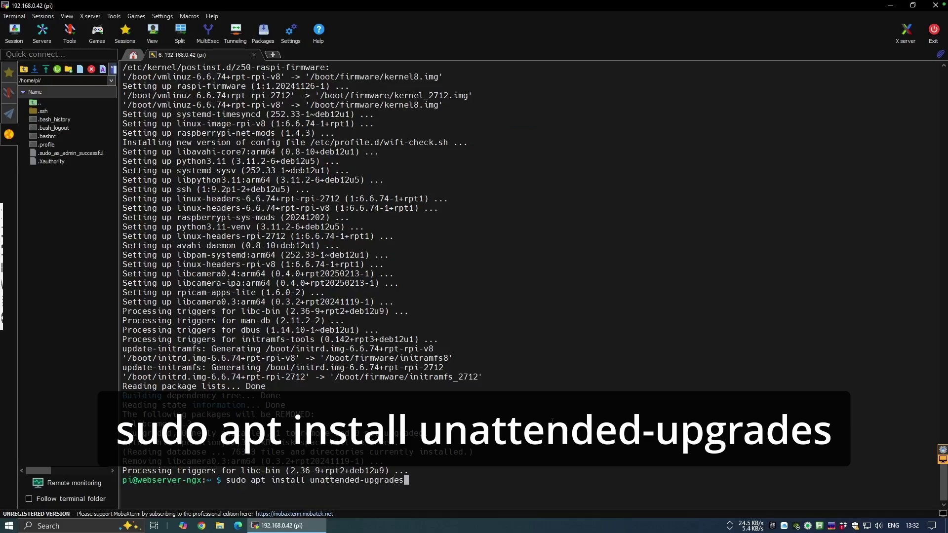
{"action": "key", "text": "Return"}
{"action": "type", "text": "y"}
{"action": "key", "text": "Return"}
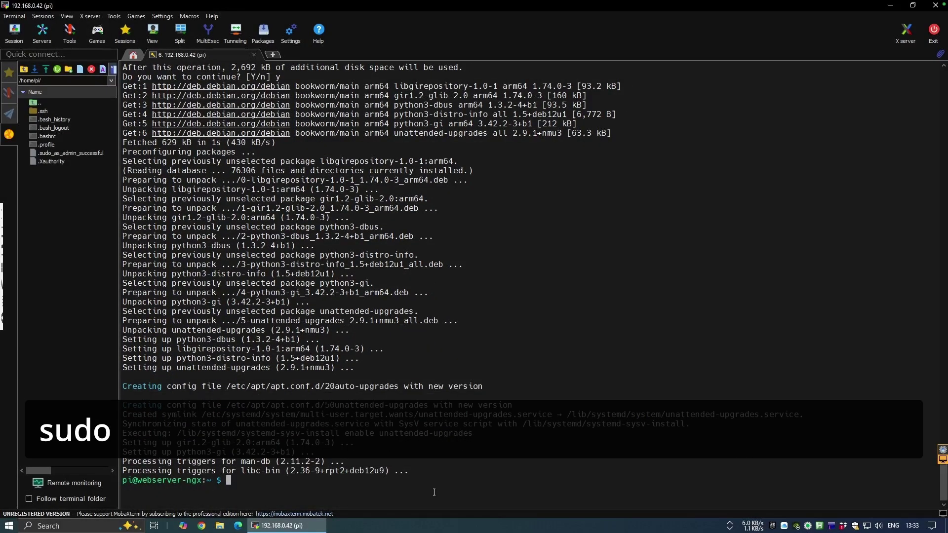
- Enable automatic stable updates via 'sudo dpkg-reconfigure --priority=low unattended-upgrades'
{"action": "type", "text": "sudo dpkg-reconfigure --priority=low unattended-upgrades"}
{"action": "key", "text": "Return"}
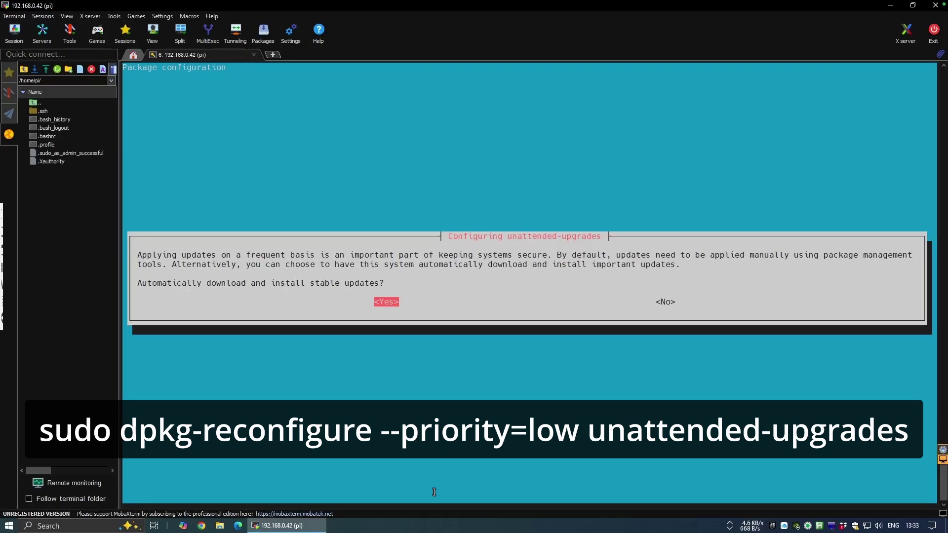
{"action": "key", "text": "Return"}
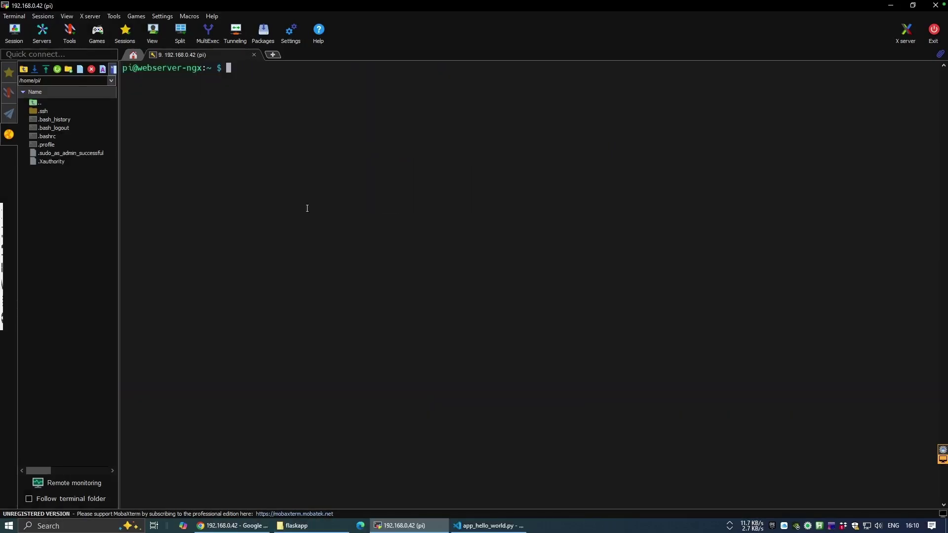
- Install apache2, libapache2-mod-wsgi-py3 and python3-venv with sudo apt install
{"action": "type", "text": "sudo apt install apache2 libapache2-mod-wsgi-py3 "}
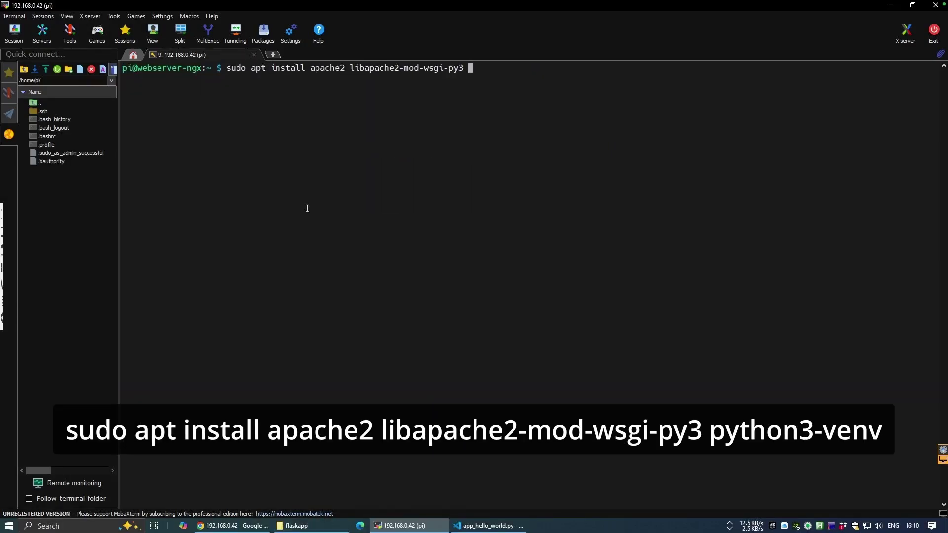
{"action": "type", "text": "python3-venv"}
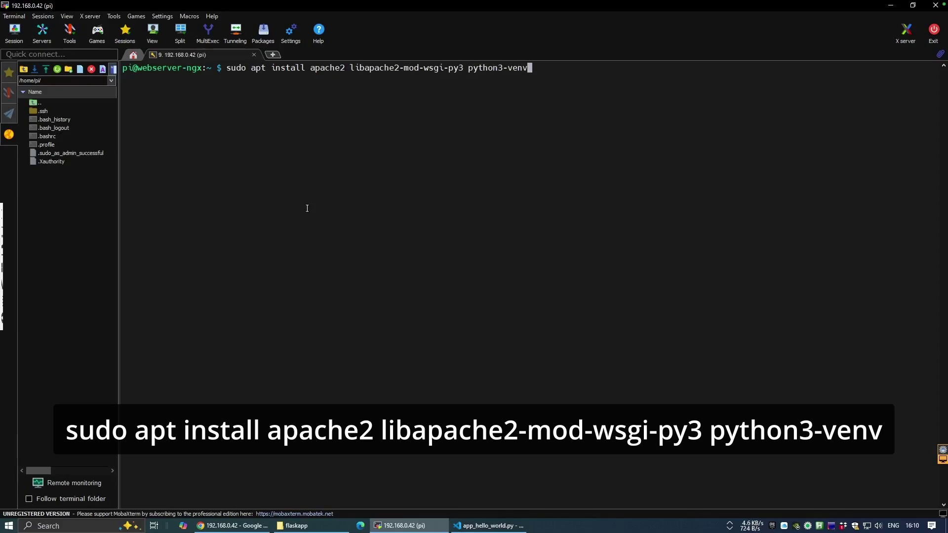
{"action": "key", "text": "Return"}
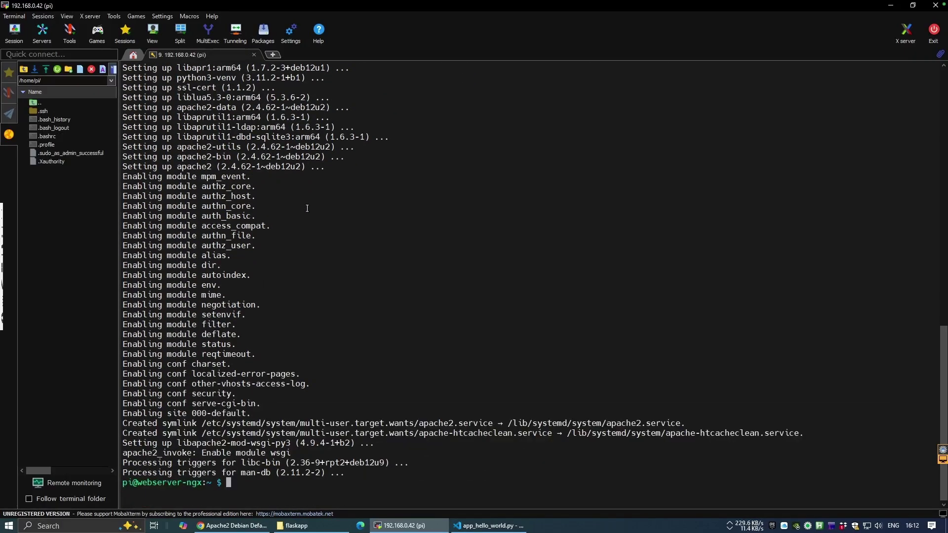
- Reload 192.168.0.42 in Chrome to see the Apache2 Debian Default Page
{"action": "left_click", "coordinate": [232, 525]}
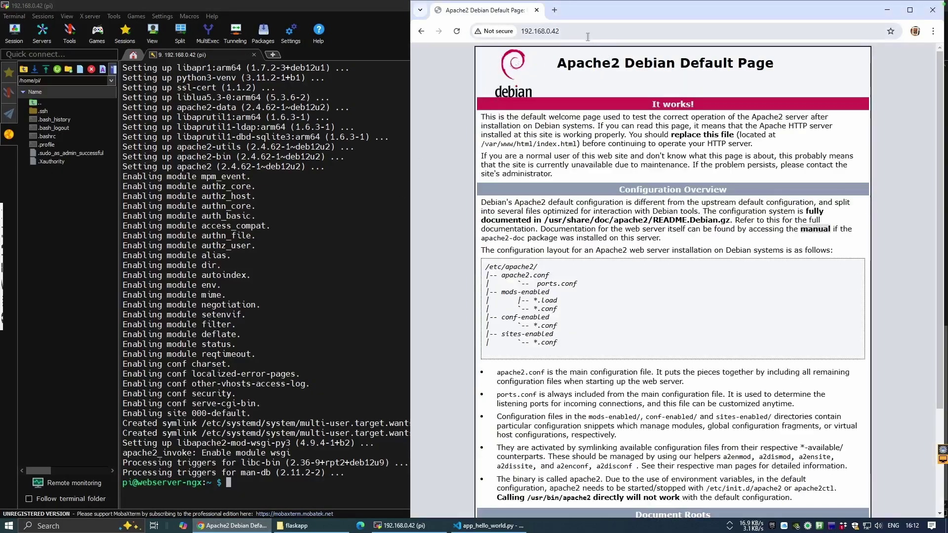
{"action": "left_click", "coordinate": [590, 31]}
{"action": "left_click", "coordinate": [590, 32]}
{"action": "key", "text": "Return"}
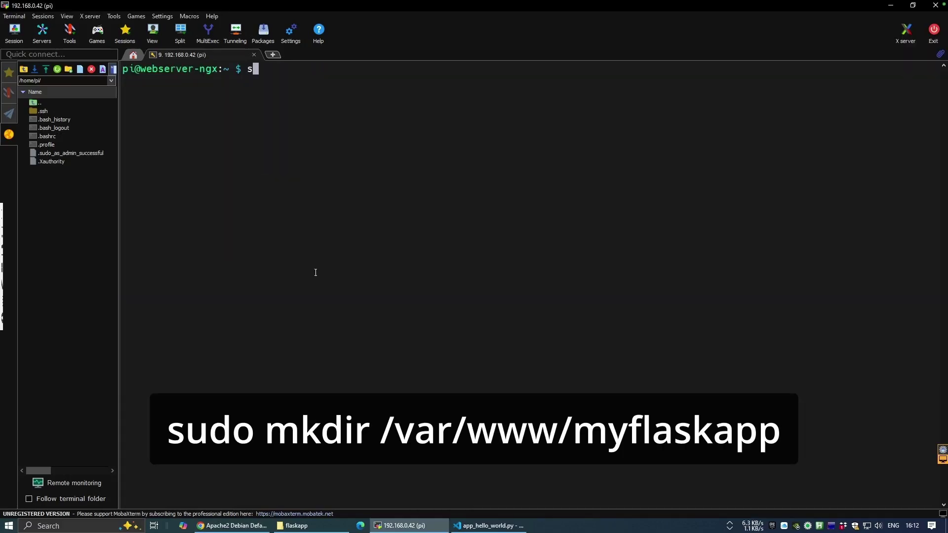
- Create /var/www/myflaskapp, change into it, and give ownership to pi:pi
{"action": "type", "text": "sudo mkdir /var/www/"}
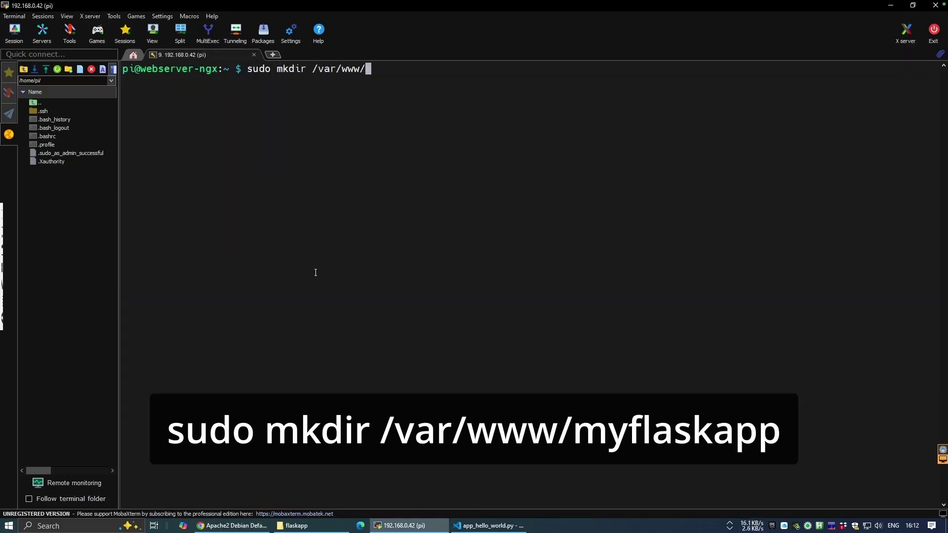
{"action": "type", "text": "myflaskapp"}
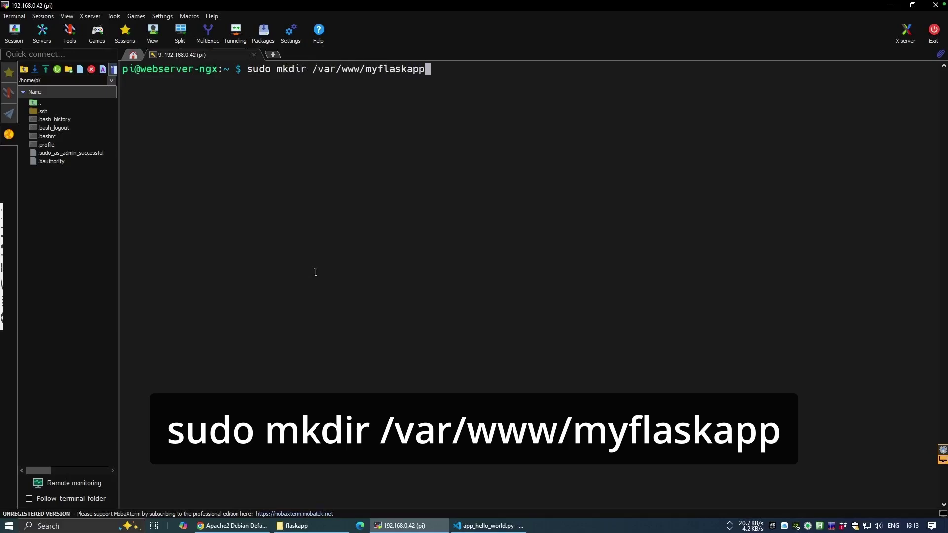
{"action": "key", "text": "Return"}
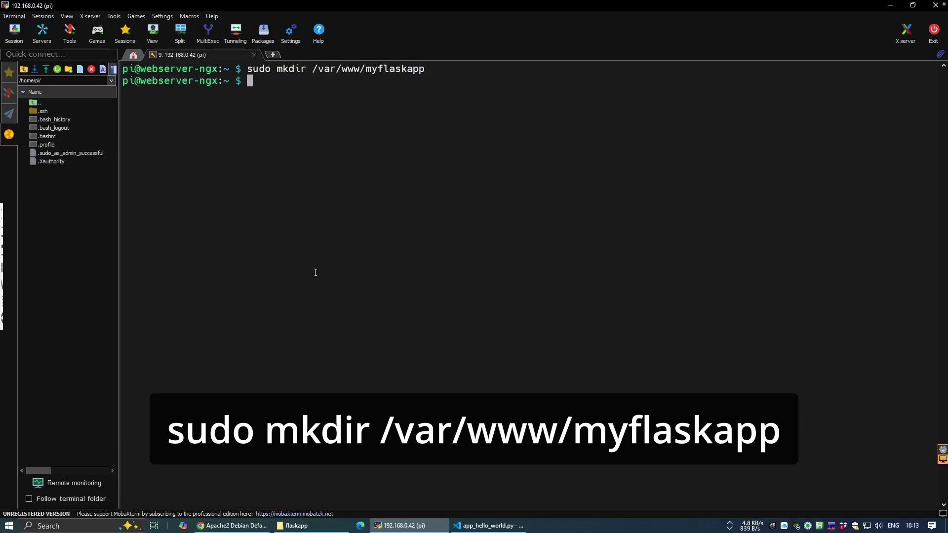
{"action": "type", "text": "cd /var/www/"}
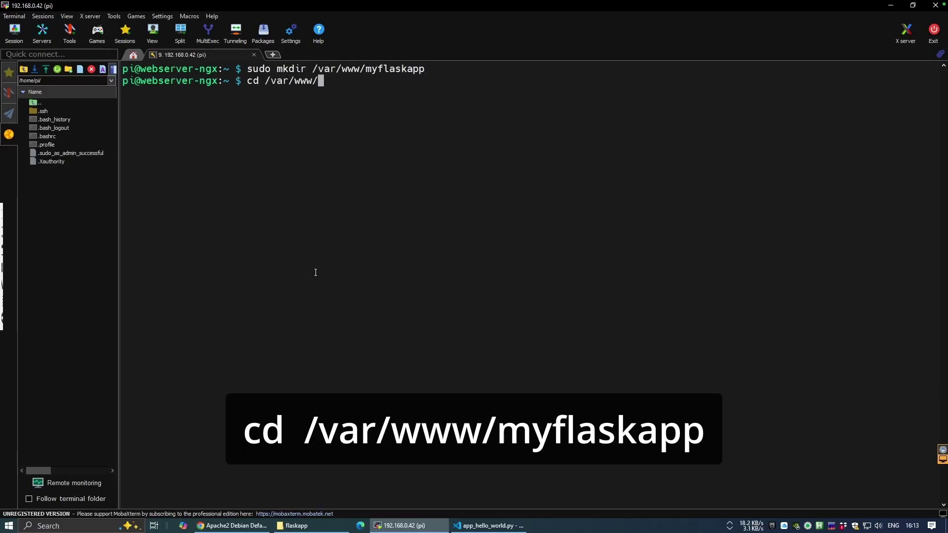
{"action": "type", "text": "myflaskapp"}
{"action": "key", "text": "Return"}
{"action": "type", "text": "sudo ch"}
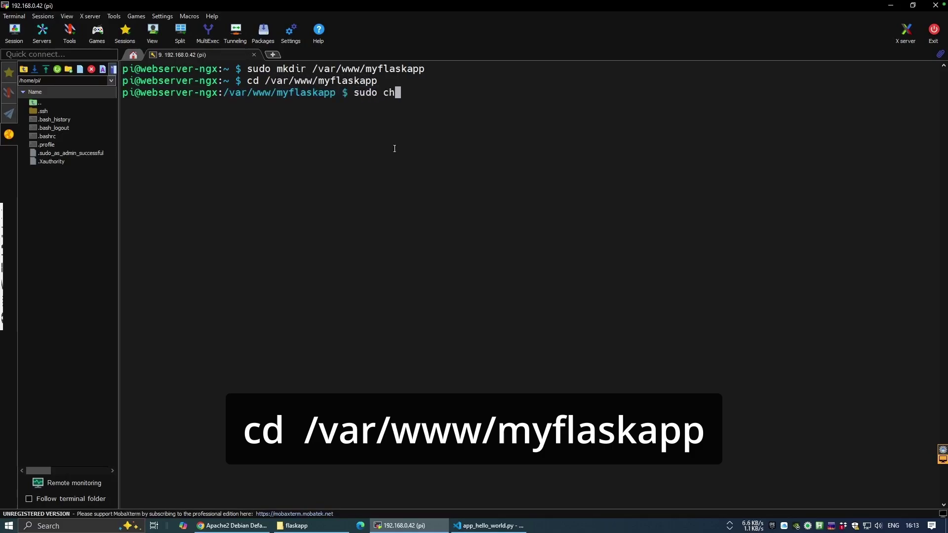
{"action": "type", "text": "own pi"}
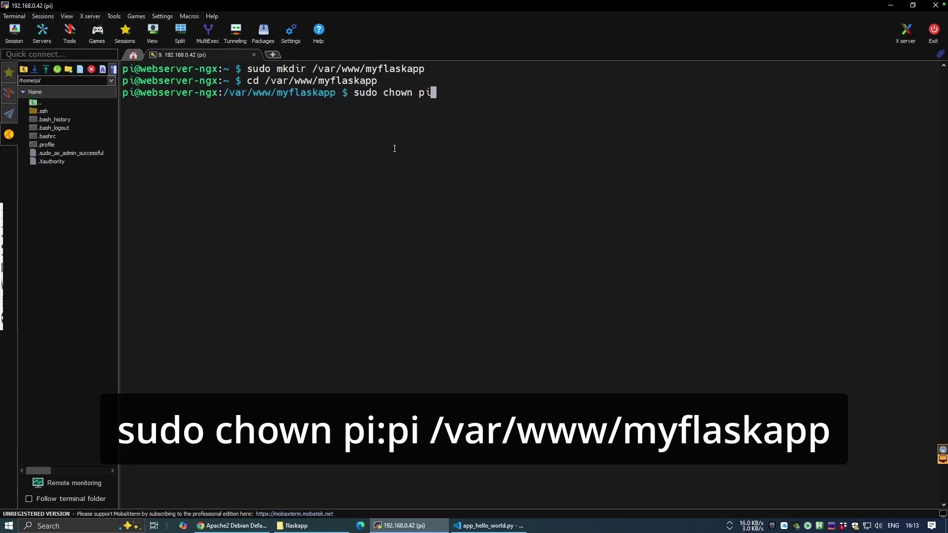
{"action": "type", "text": ":pi /var/www/"}
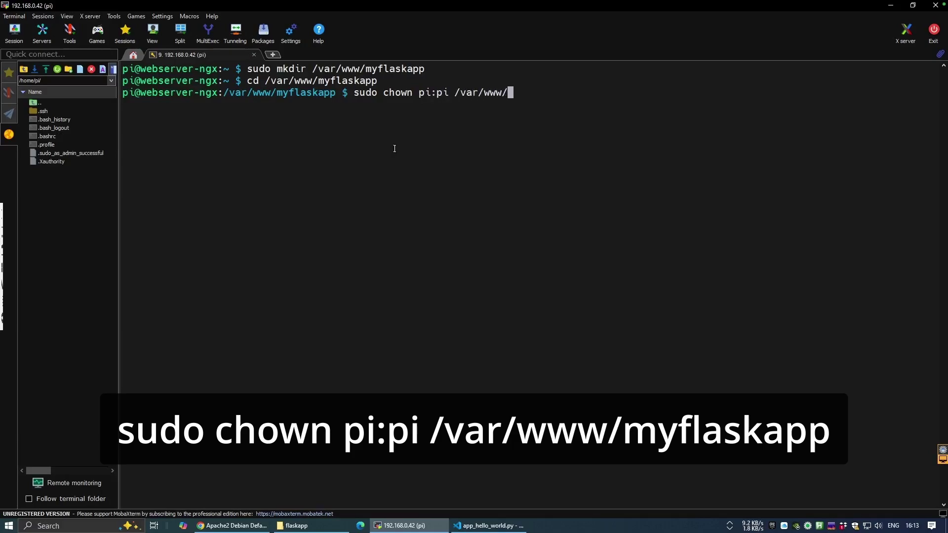
{"action": "type", "text": "myflaskapp"}
{"action": "key", "text": "Return"}
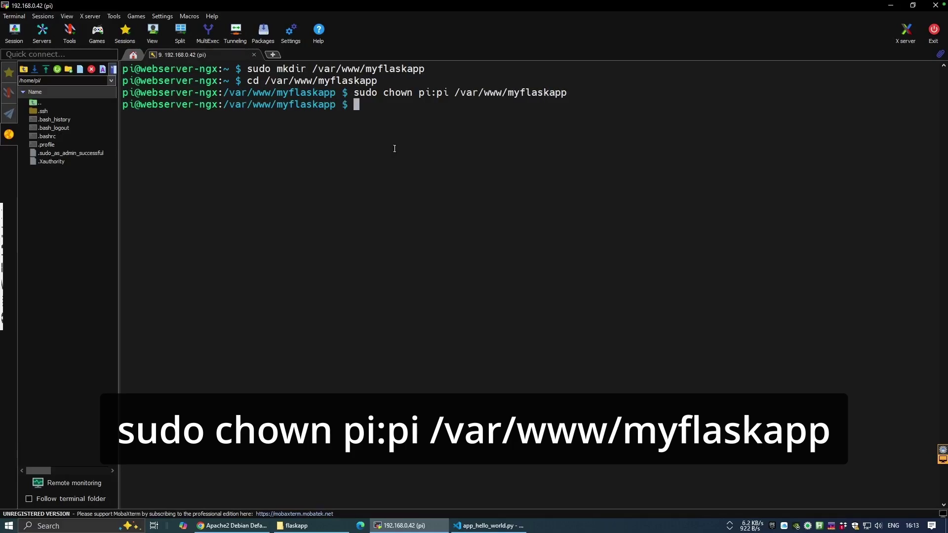
- Create a venv named venv in myflaskapp and install Flask into it
{"action": "type", "text": "python"}
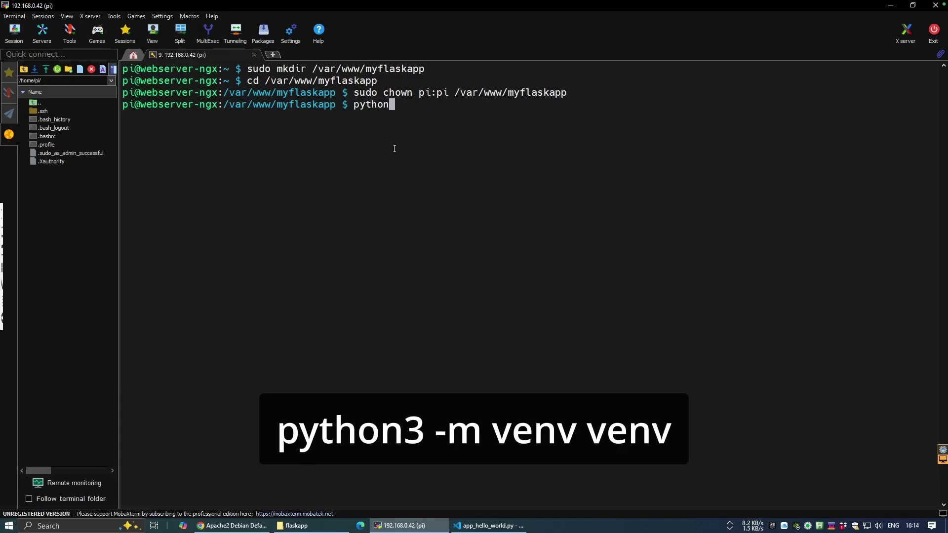
{"action": "type", "text": "3 -m venv venv"}
{"action": "key", "text": "Return"}
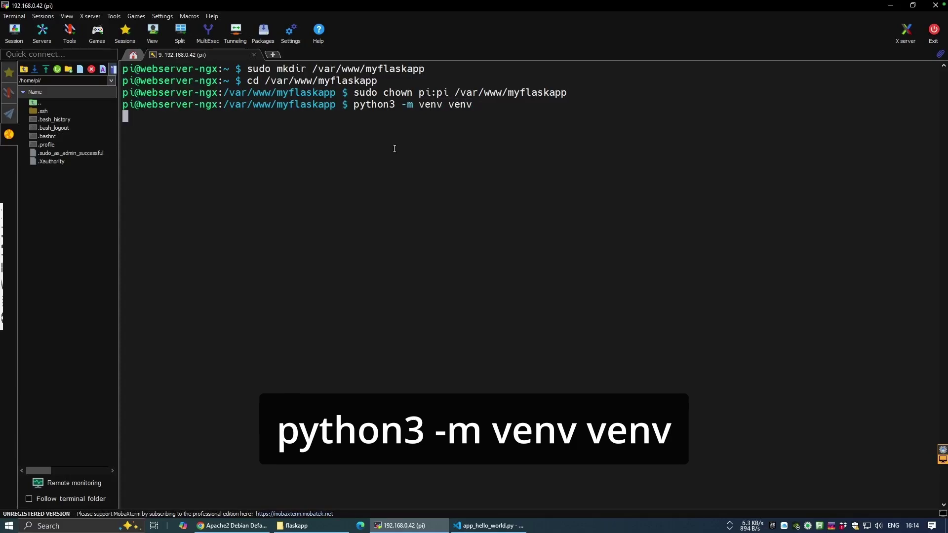
{"action": "type", "text": "source venv/bin/activate"}
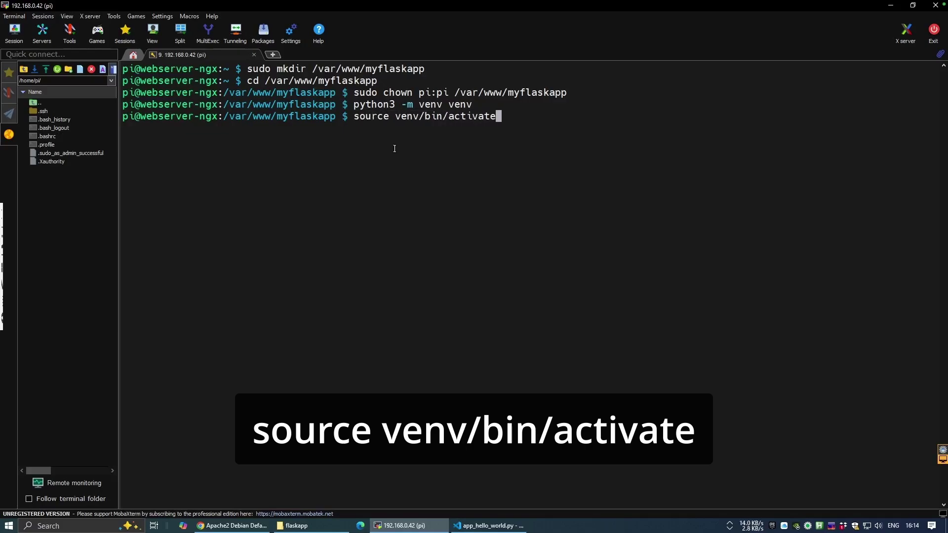
{"action": "key", "text": "Return"}
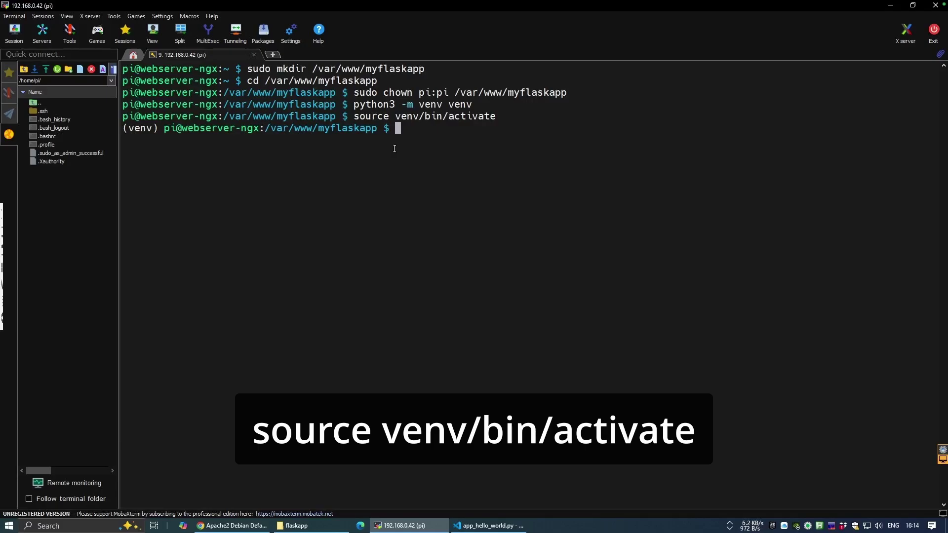
{"action": "type", "text": "pip in"}
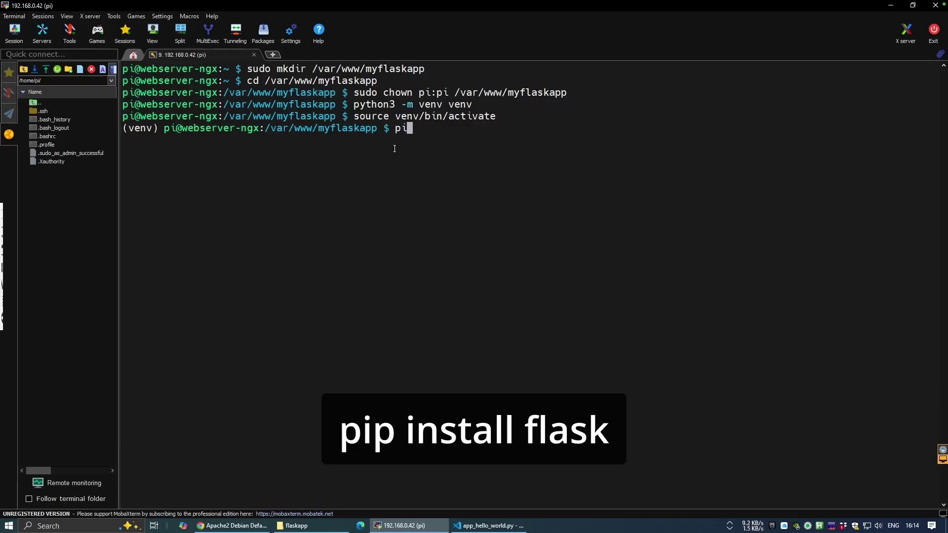
{"action": "type", "text": "stall flask"}
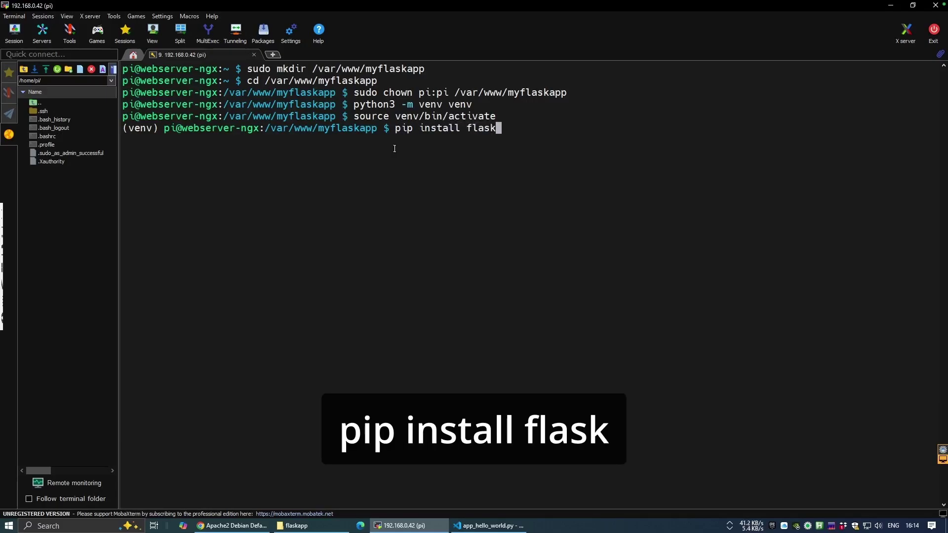
{"action": "key", "text": "Return"}
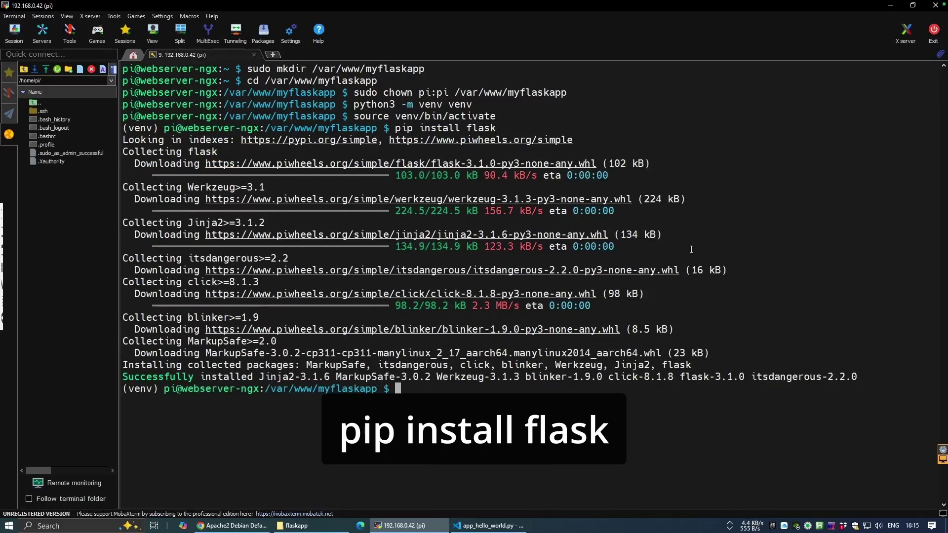
{"action": "type", "text": "deactivate"}
{"action": "key", "text": "Return"}
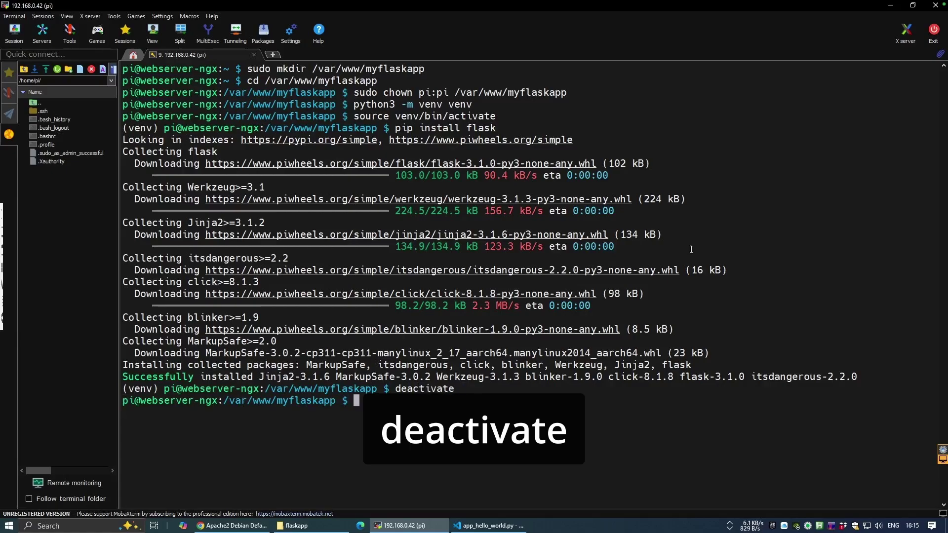
- Open an empty app.py in nano and copy the Hello World Flask code from VS Code
{"action": "type", "text": "clear"}
{"action": "key", "text": "Return"}
{"action": "type", "text": "nano app.py"}
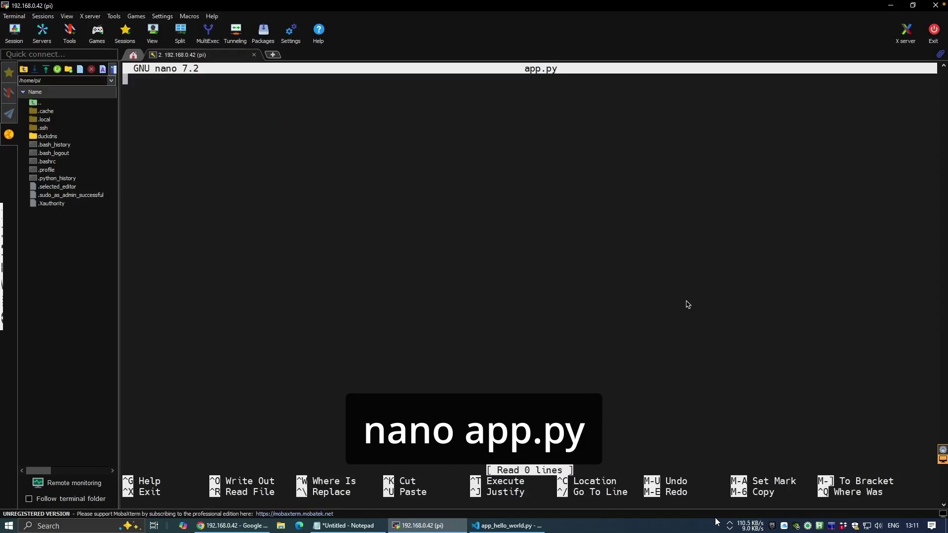
{"action": "left_click", "coordinate": [506, 525]}
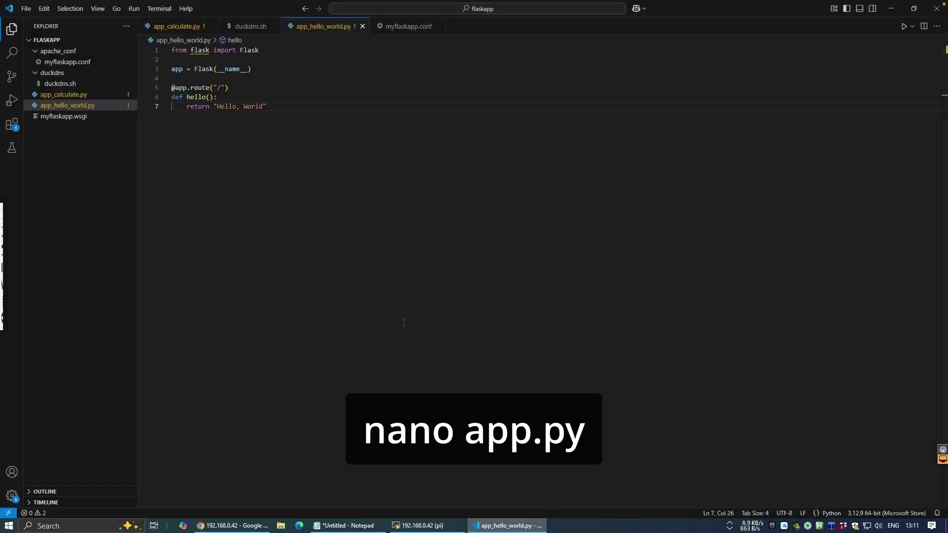
{"action": "left_click_drag", "start_coordinate": [267, 106], "coordinate": [172, 50]}
{"action": "right_click", "coordinate": [204, 49]}
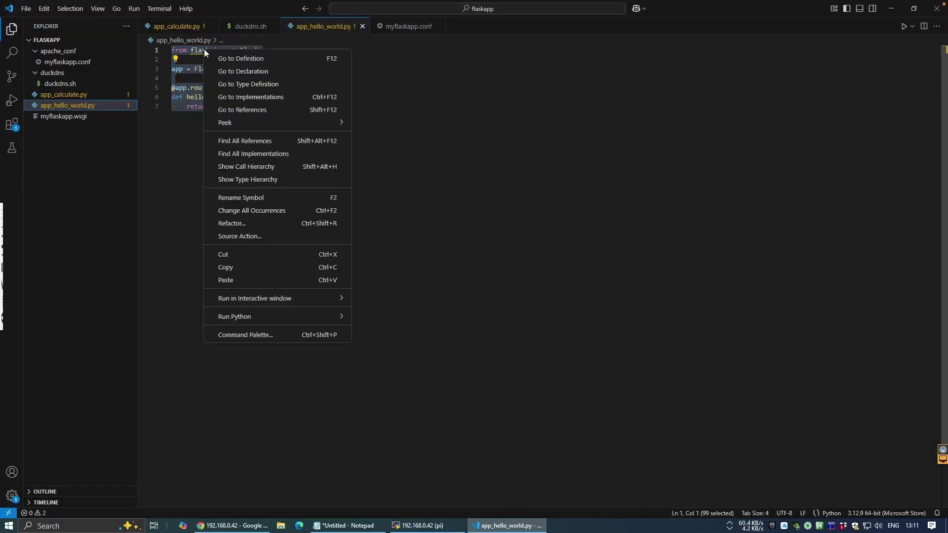
{"action": "left_click", "coordinate": [232, 259]}
{"action": "left_click", "coordinate": [232, 260]}
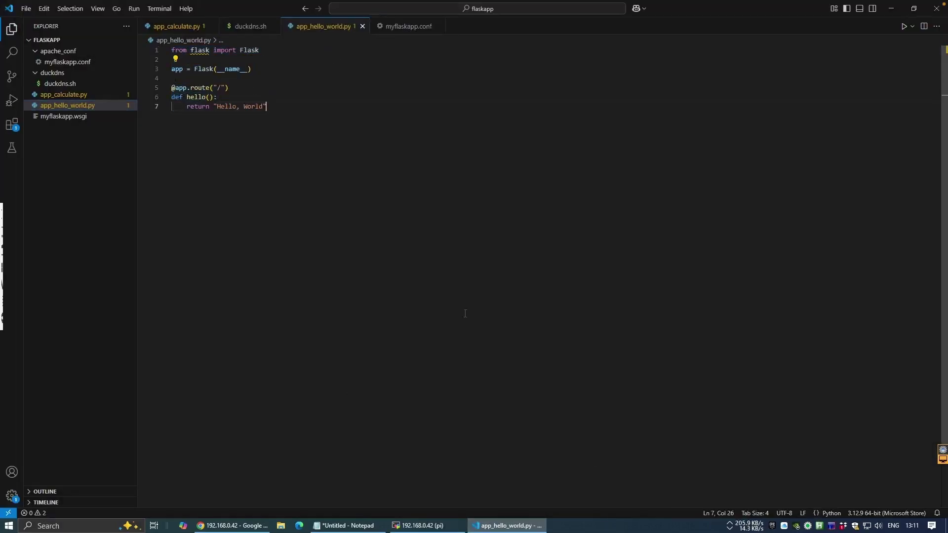
{"action": "left_click", "coordinate": [397, 527]}
- Paste the Hello World Flask code into app.py and exit nano
{"action": "right_click", "coordinate": [390, 281]}
{"action": "left_click", "coordinate": [414, 321]}
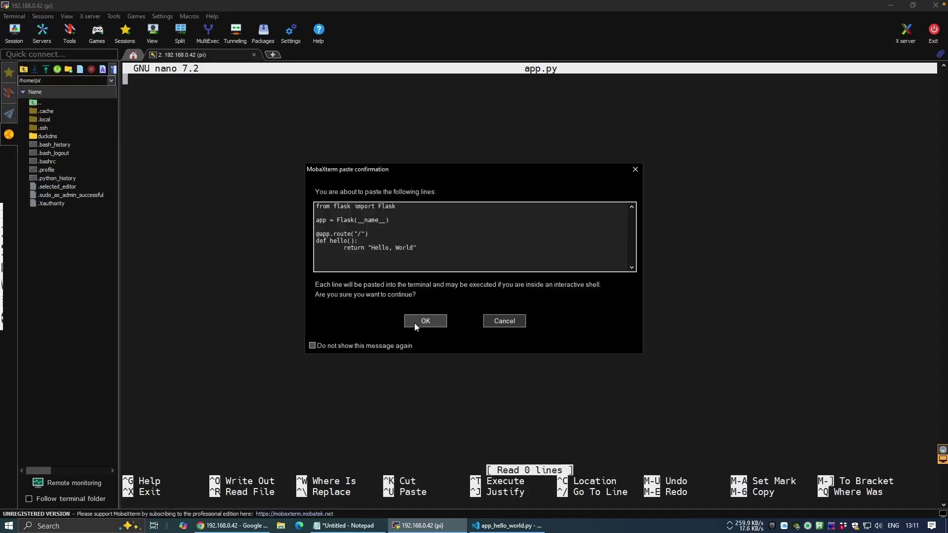
{"action": "left_click", "coordinate": [415, 321]}
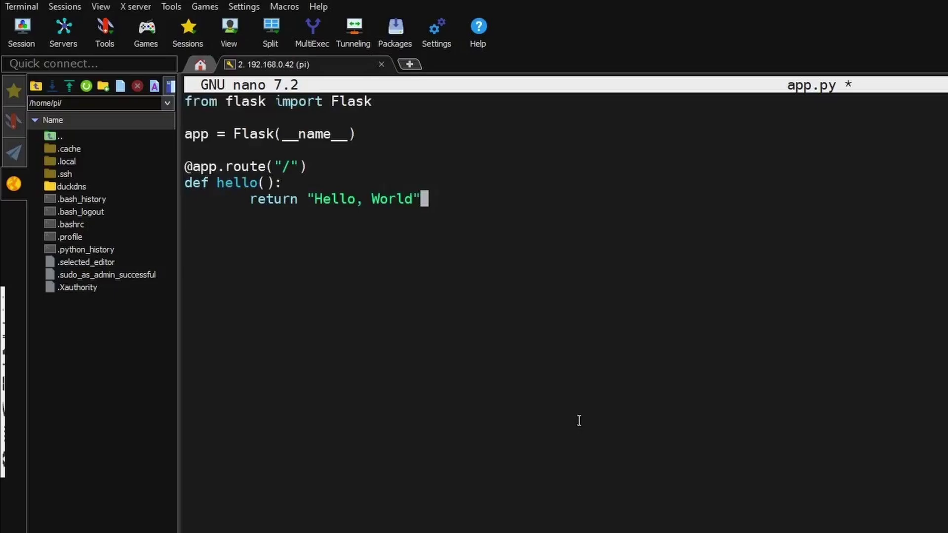
{"action": "key", "text": "ctrl+x"}
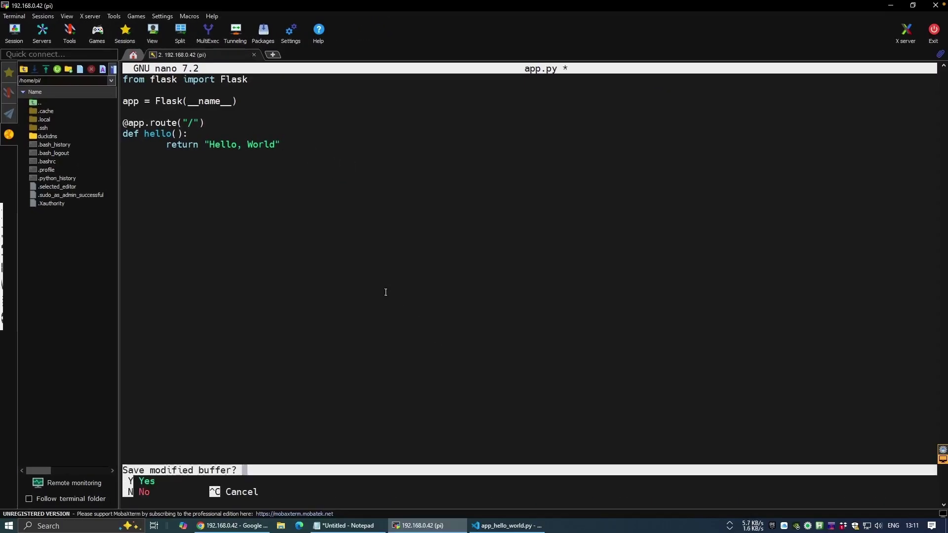
- Save app.py, then create myflaskapp.wsgi containing the pasted WSGI script with the venv site-packages path
{"action": "key", "text": "y"}
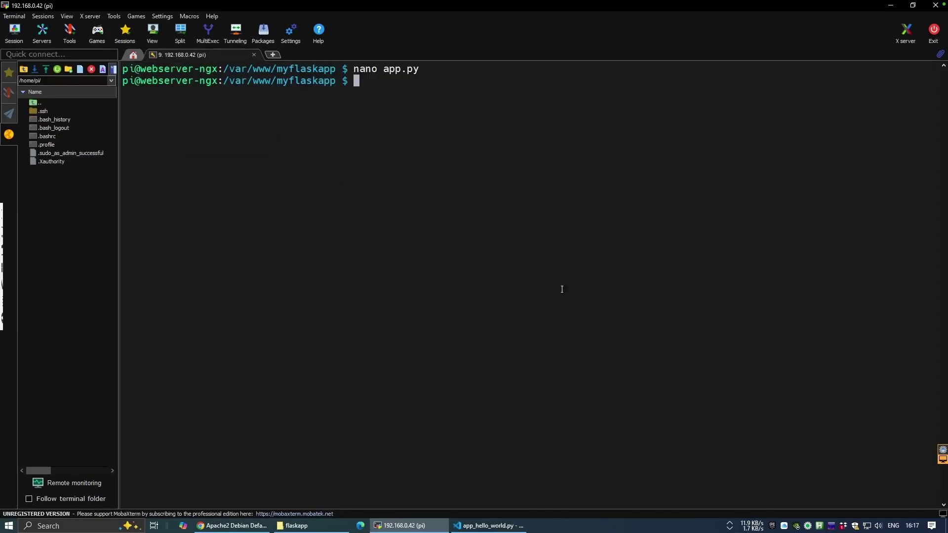
{"action": "type", "text": "nan"}
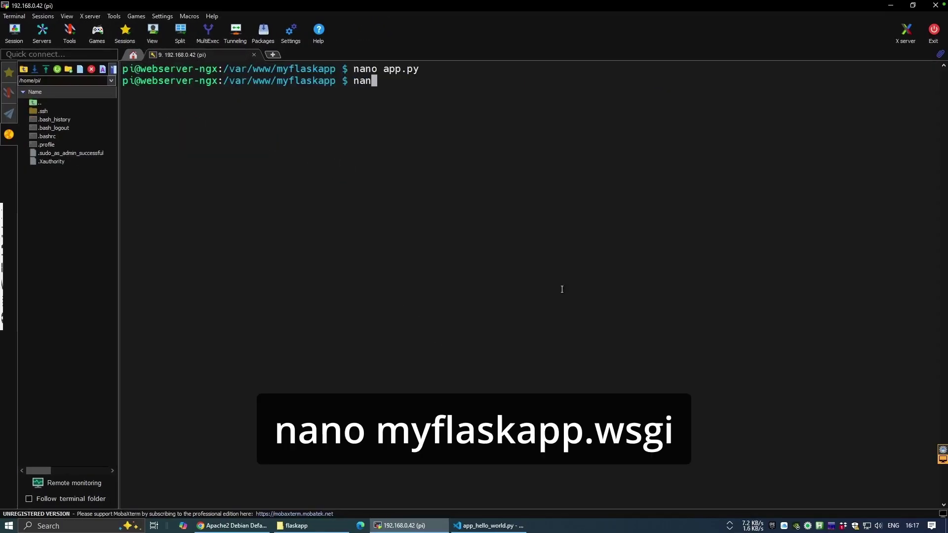
{"action": "type", "text": "o myflaskapp.wsgi"}
{"action": "key", "text": "Return"}
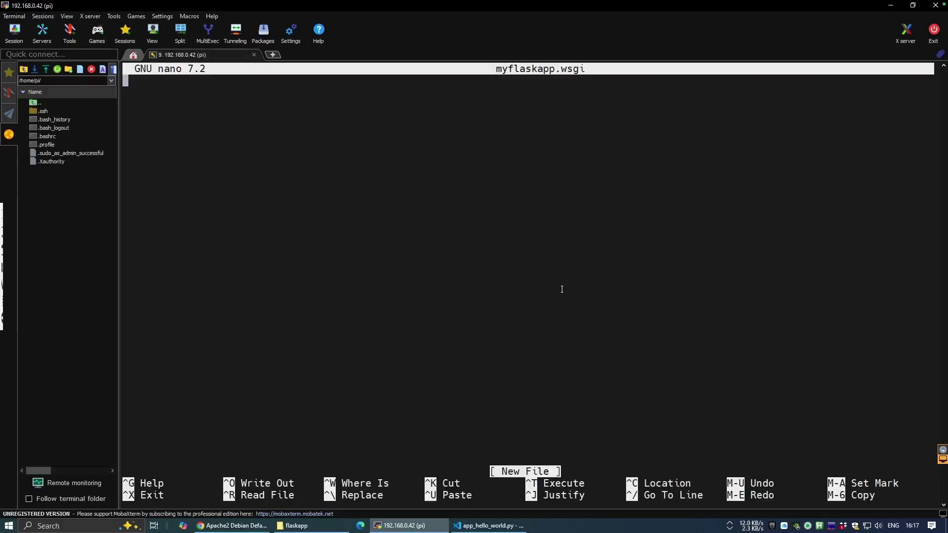
{"action": "right_click", "coordinate": [415, 319]}
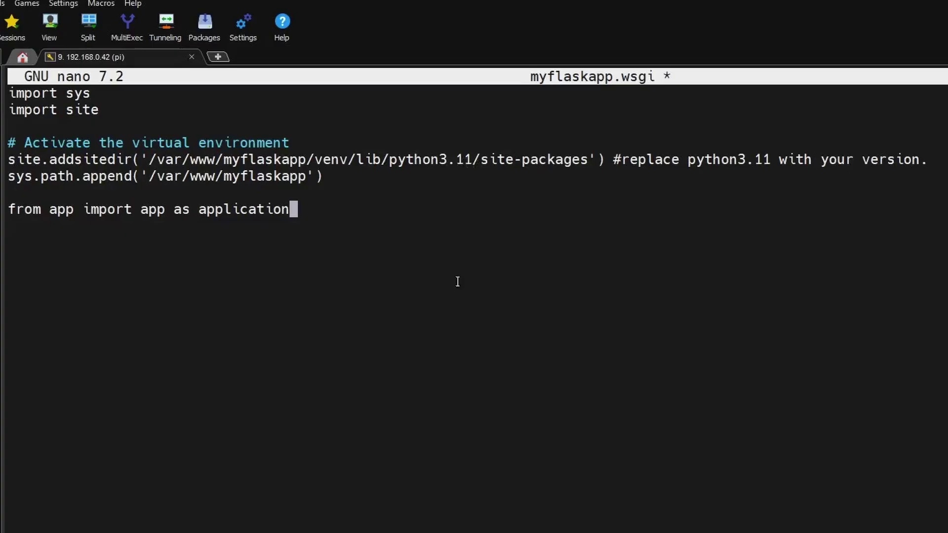
{"action": "key", "text": "ctrl+x"}
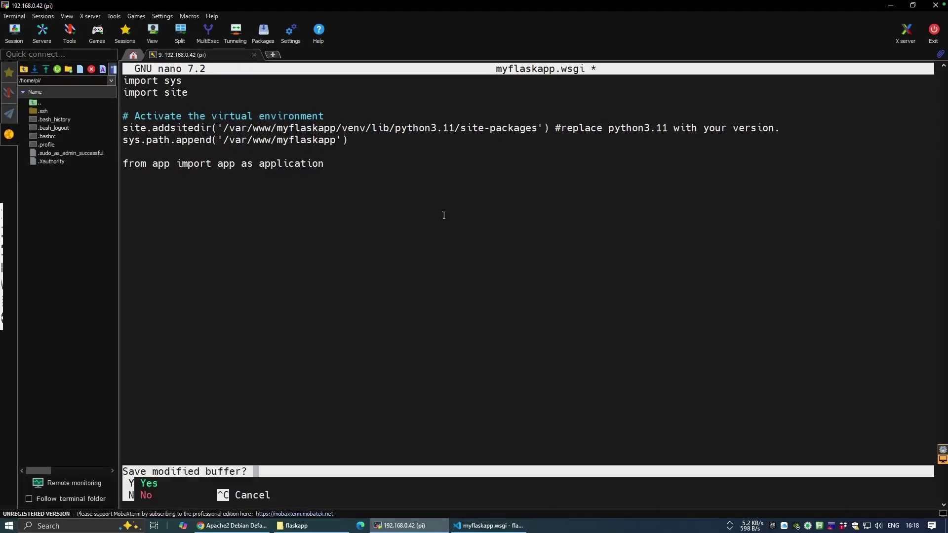
{"action": "key", "text": "y"}
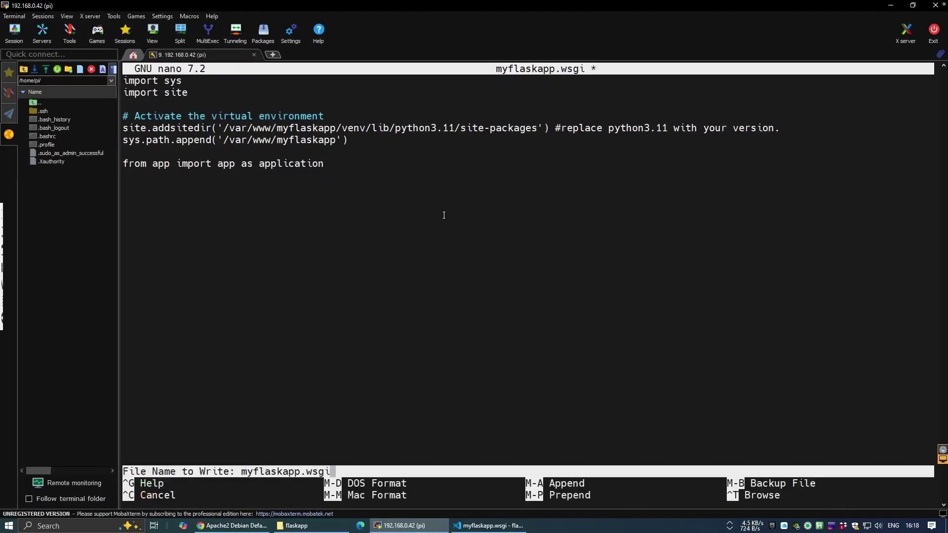
{"action": "key", "text": "Return"}
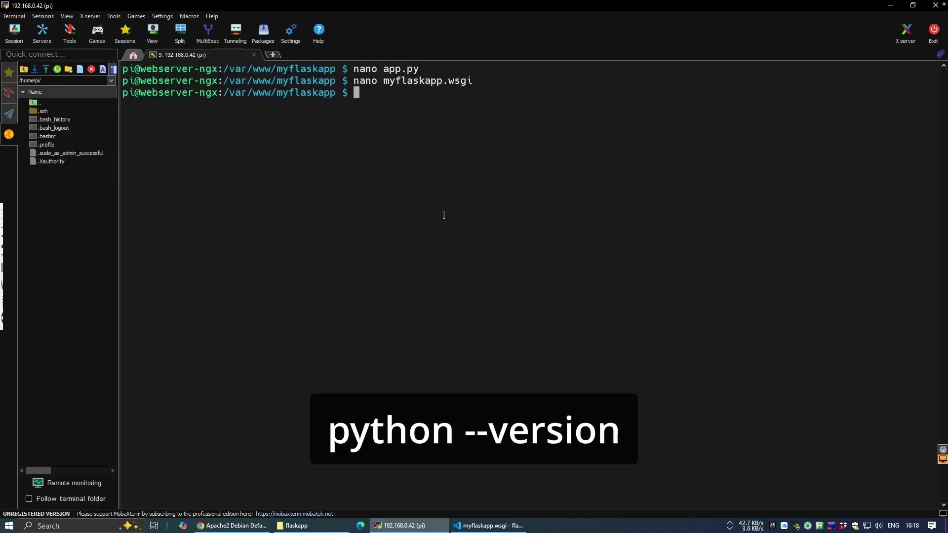
- Check the Python version (3.11.2) and look up the venv's site-packages path, then deactivate
{"action": "type", "text": "python --version"}
{"action": "key", "text": "Return"}
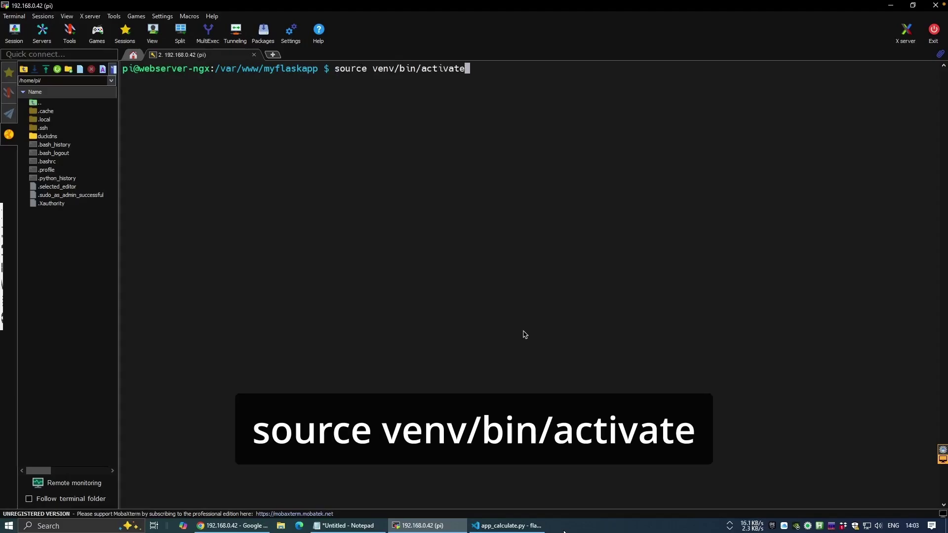
{"action": "key", "text": "Return"}
{"action": "right_click", "coordinate": [525, 335]}
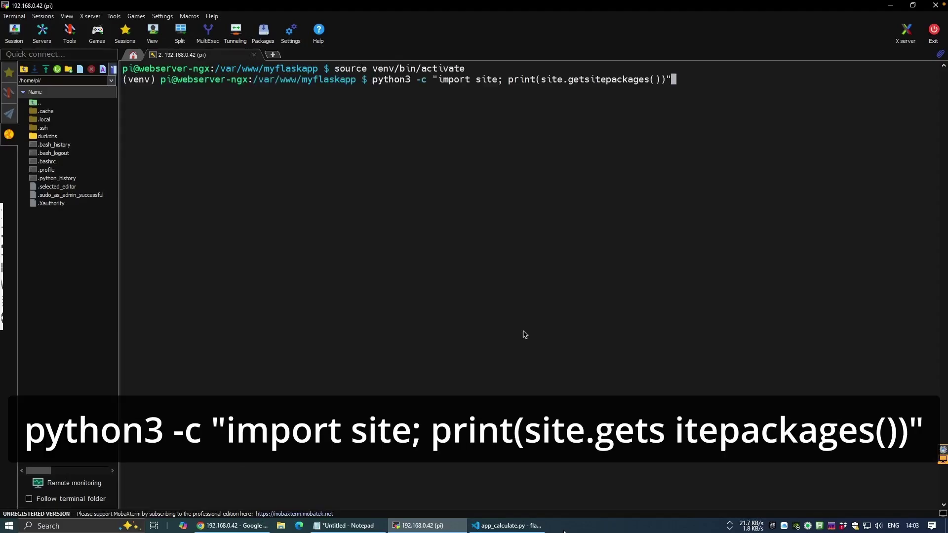
{"action": "key", "text": "Return"}
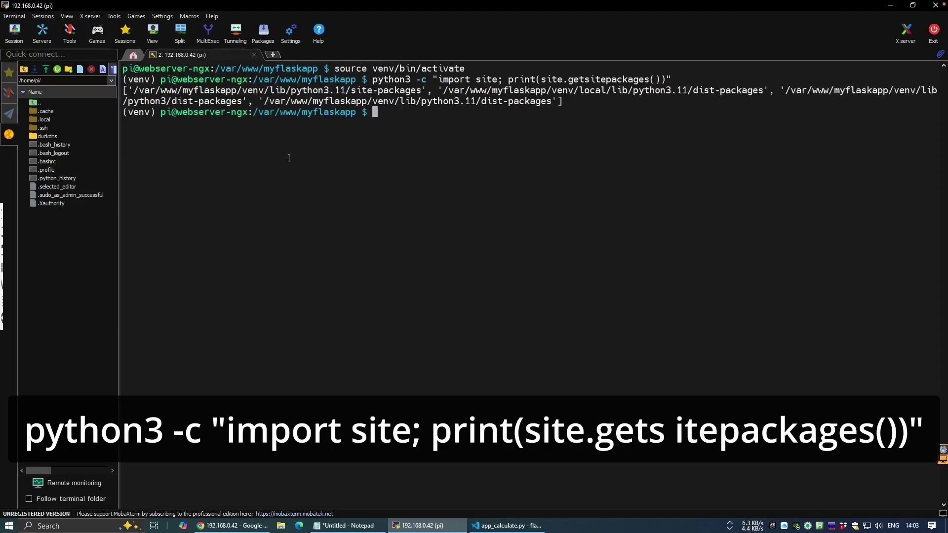
{"action": "left_click_drag", "start_coordinate": [128, 93], "coordinate": [424, 91]}
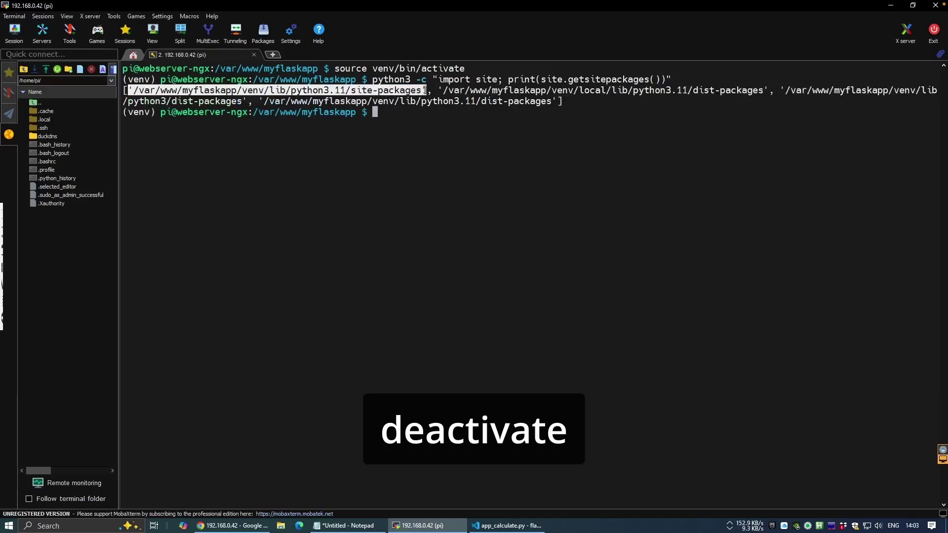
{"action": "type", "text": "deactivate"}
{"action": "key", "text": "Return"}
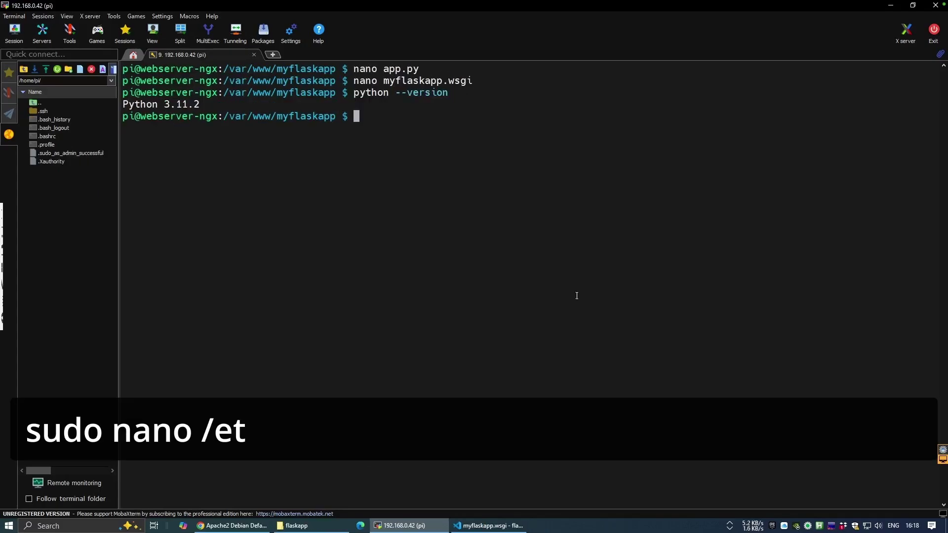
- Create /etc/apache2/sites-available/myflaskapp.conf with the port-80 VirtualHost config for 192.168.0.42
{"action": "type", "text": "sudo"}
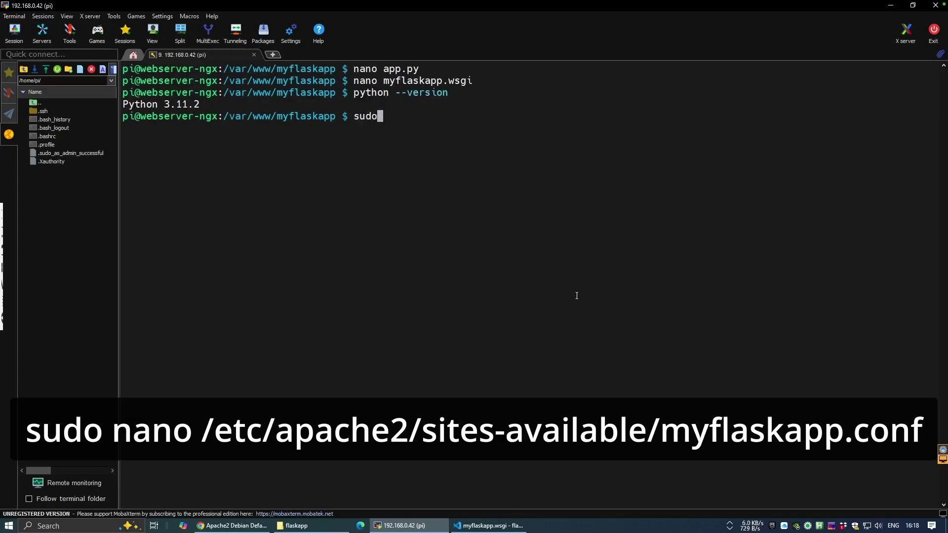
{"action": "type", "text": " nano /etc/apache2/sites-e"}
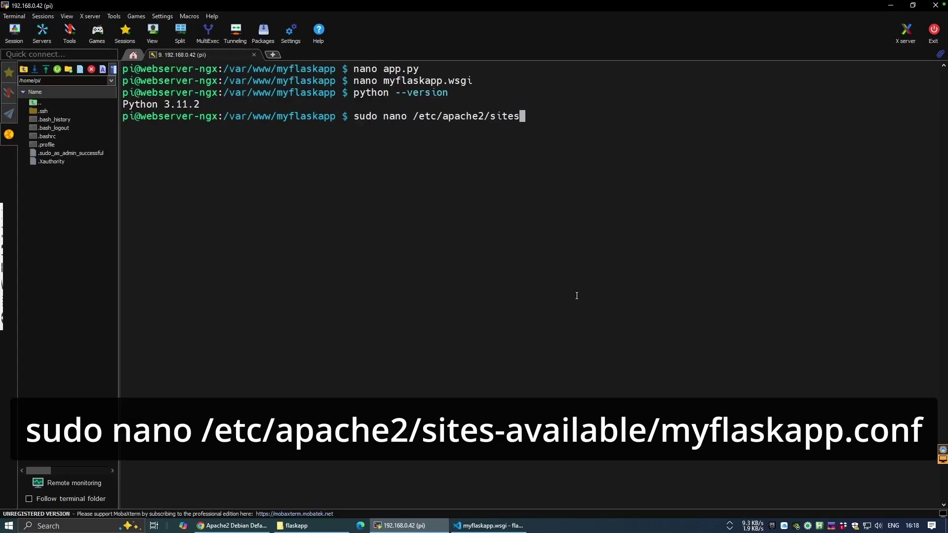
{"action": "key", "text": "Tab"}
{"action": "key", "text": "BackSpace"}
{"action": "key", "text": "BackSpace"}
{"action": "key", "text": "BackSpace"}
{"action": "key", "text": "BackSpace"}
{"action": "key", "text": "BackSpace"}
{"action": "key", "text": "BackSpace"}
{"action": "key", "text": "BackSpace"}
{"action": "key", "text": "BackSpace"}
{"action": "type", "text": "av"}
{"action": "key", "text": "Tab"}
{"action": "type", "text": "myflaskapp.conf"}
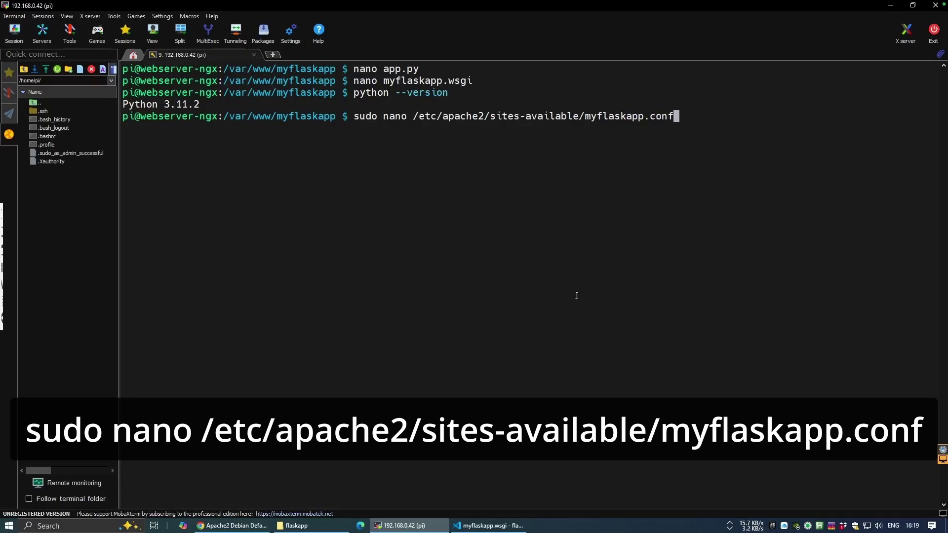
{"action": "key", "text": "Return"}
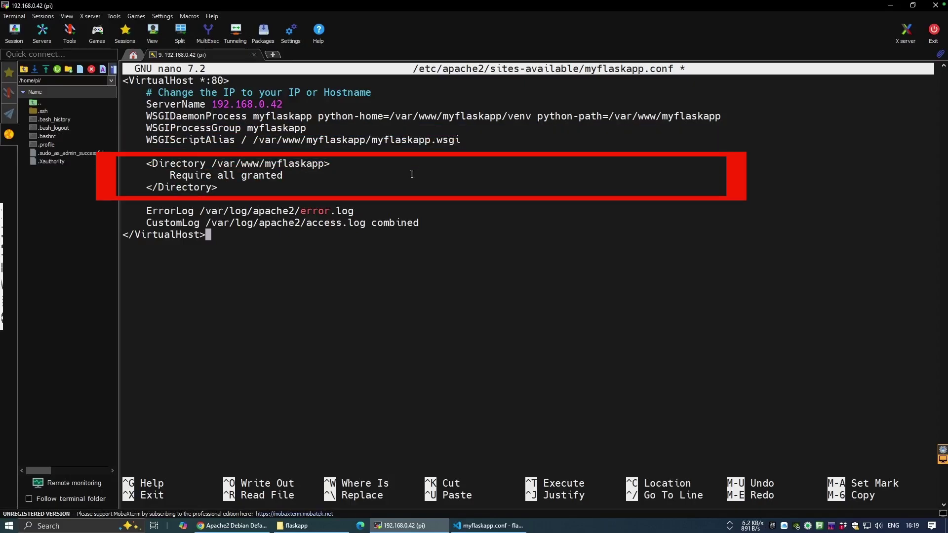
{"action": "key", "text": "ctrl+x"}
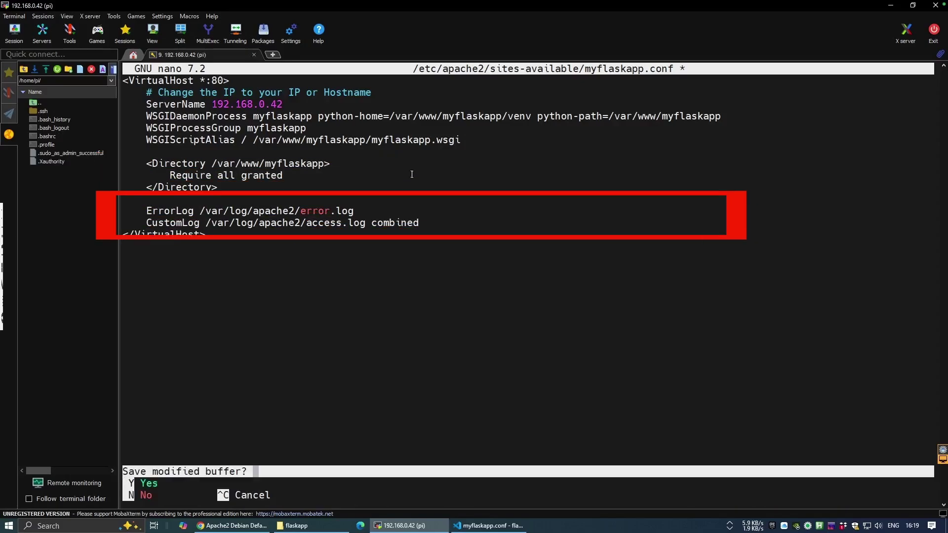
{"action": "key", "text": "y"}
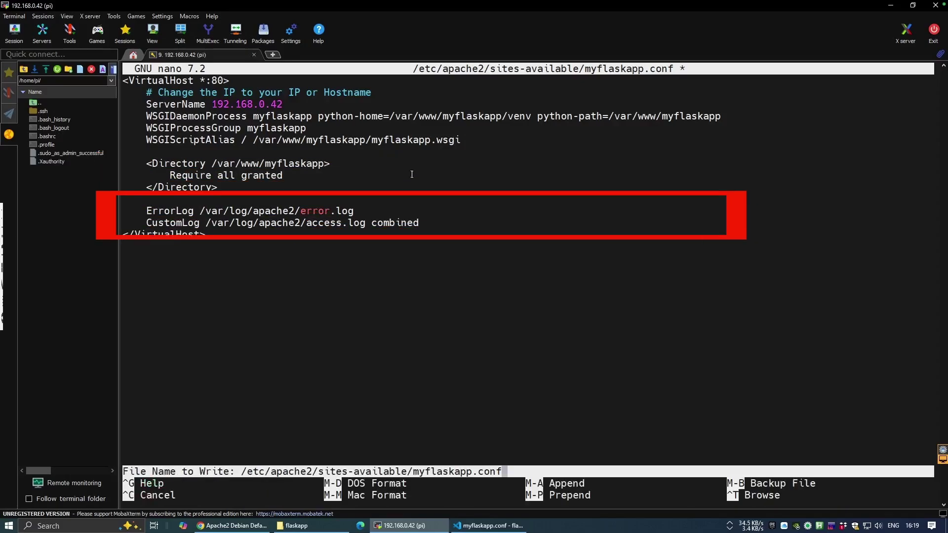
{"action": "key", "text": "Return"}
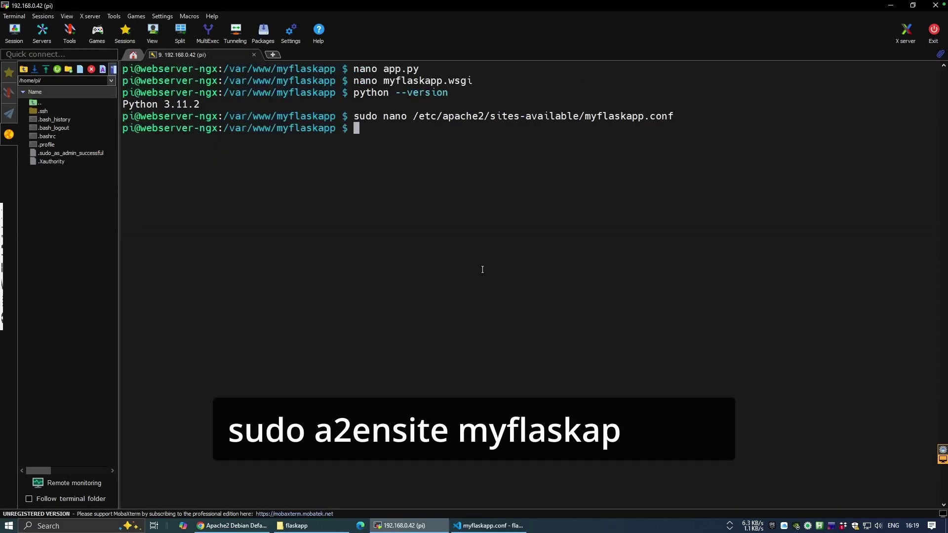
- Enable the myflaskapp.conf site, disable 000-default.conf, and prepare the www-data chown command
{"action": "type", "text": "sudo a2en"}
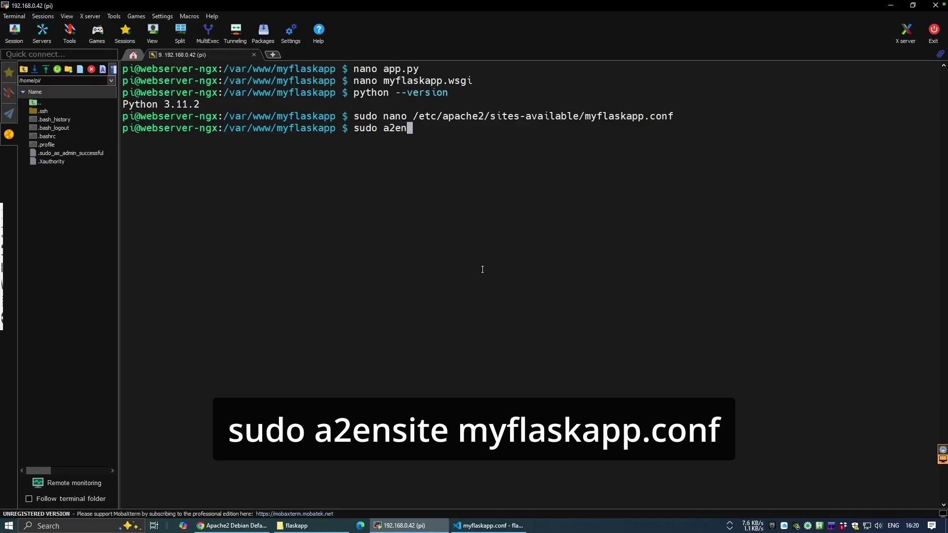
{"action": "type", "text": "site myflaskapp.conf"}
{"action": "key", "text": "Return"}
{"action": "type", "text": "sudo a2"}
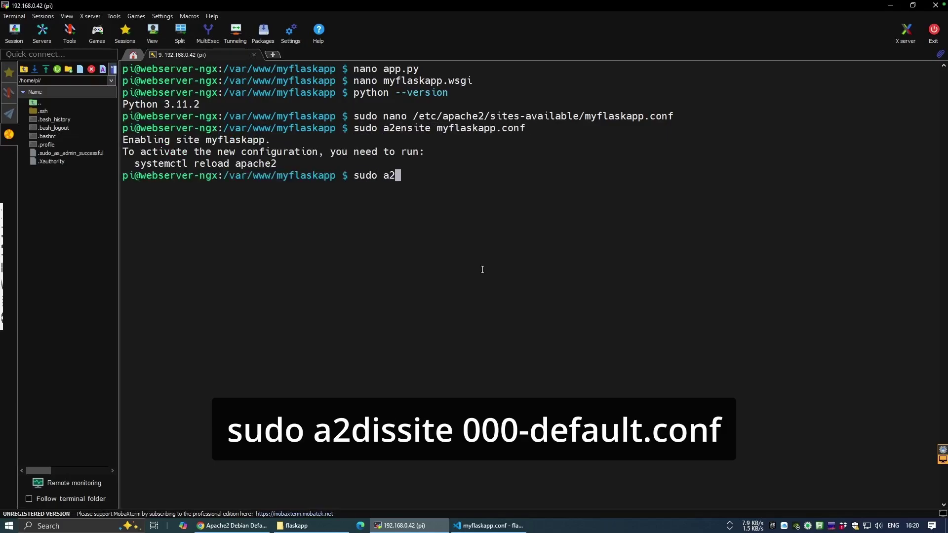
{"action": "type", "text": "dissite 000-default.conf"}
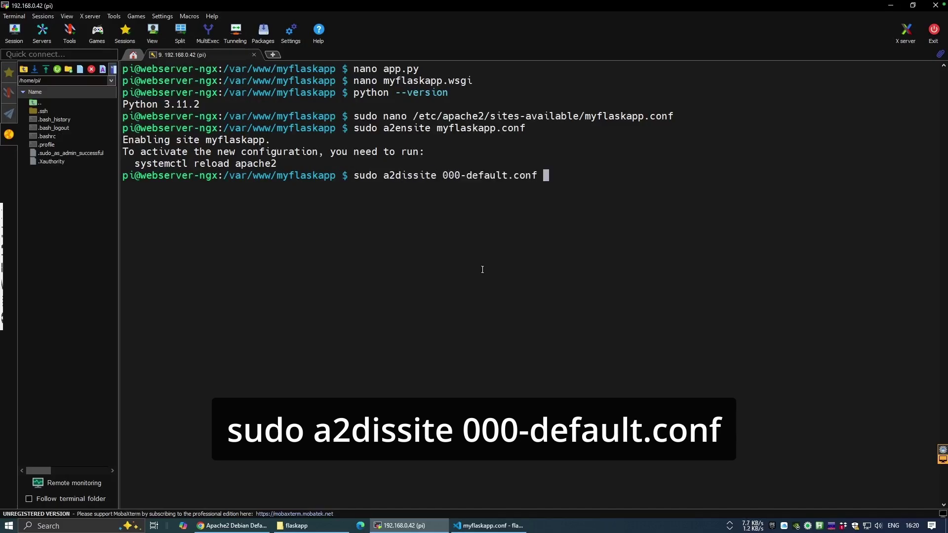
{"action": "key", "text": "Return"}
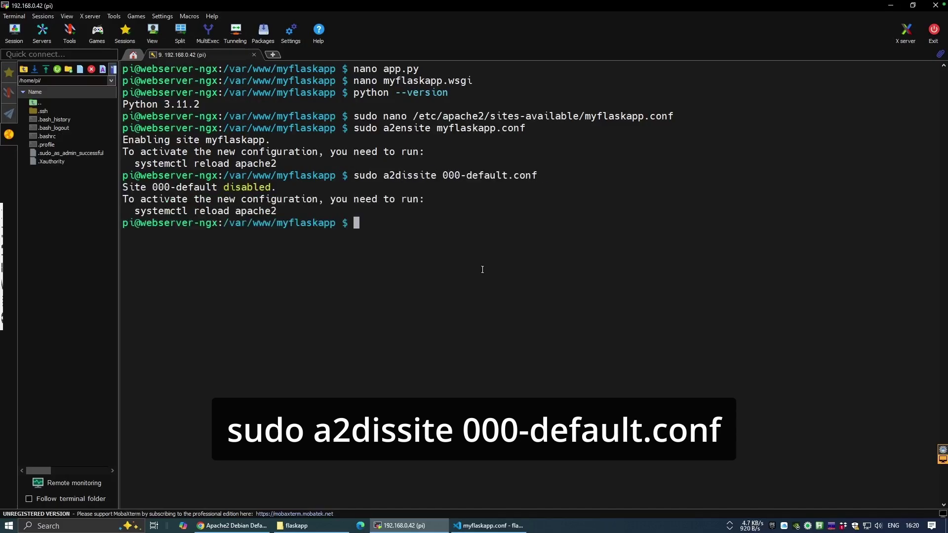
{"action": "type", "text": "sudo chown -R www-data:www-data /var/www/myflaskapp"}
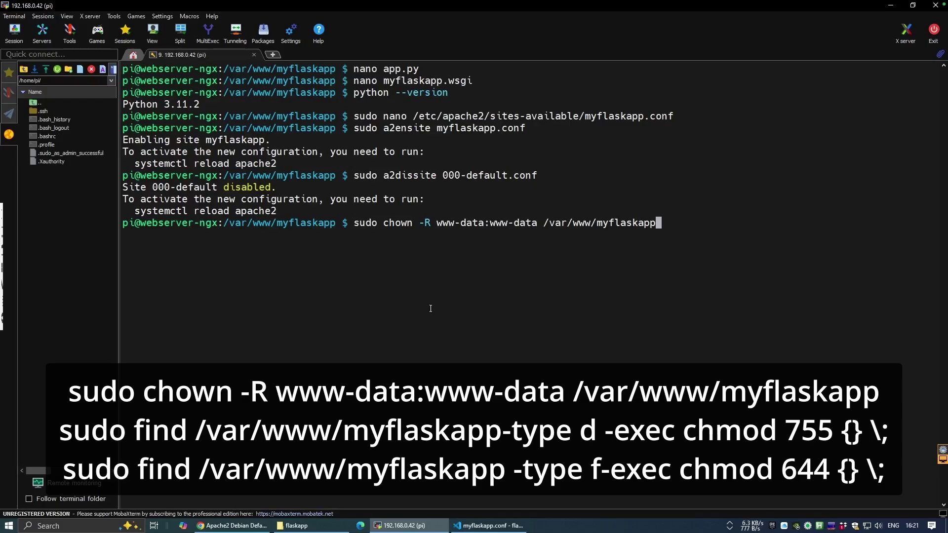
- Give www-data ownership of /var/www/myflaskapp, set directories to 755 and files to 644, and restart Apache
{"action": "key", "text": "Return"}
{"action": "type", "text": "sudo find /var/www/myflaskapp -type d -exec chmod 755  \\;"}
{"action": "key", "text": "Left"}
{"action": "key", "text": "Left"}
{"action": "key", "text": "Left"}
{"action": "type", "text": "{}"}
{"action": "key", "text": "Return"}
{"action": "type", "text": "sudo find /var/www/myflaskapp -type f -exec chmod 644 {} \\;"}
{"action": "key", "text": "Left"}
{"action": "key", "text": "Left"}
{"action": "key", "text": "Left"}
{"action": "type", "text": "{}"}
{"action": "key", "text": "Return"}
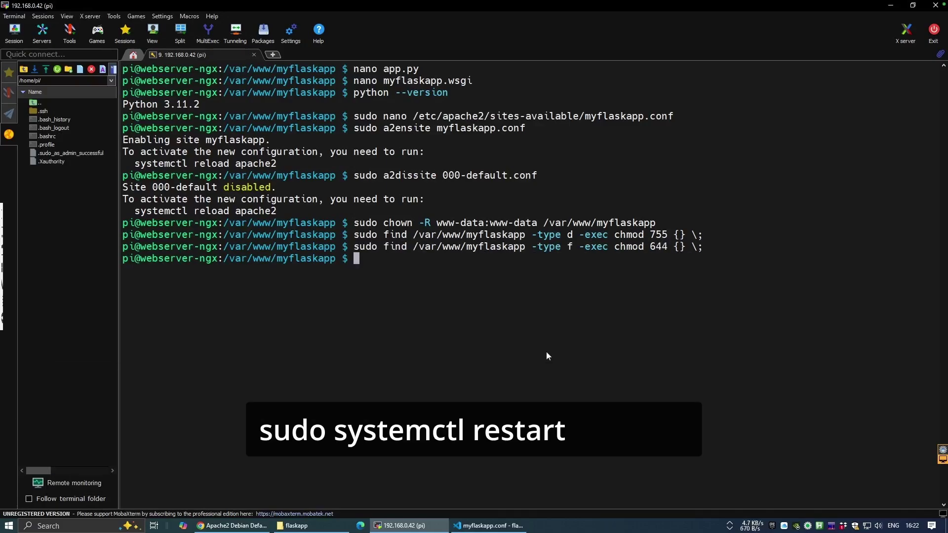
{"action": "type", "text": "sudo systemctl "}
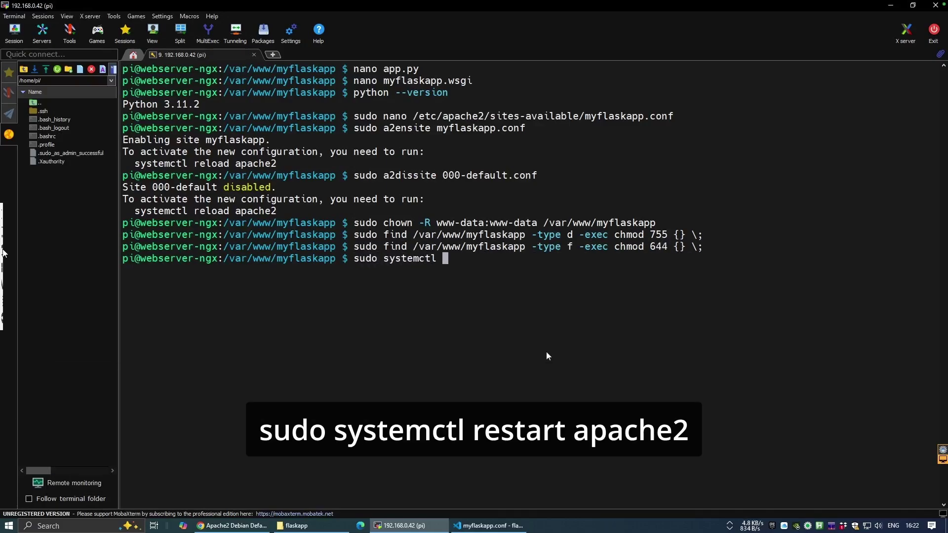
{"action": "type", "text": "restart apache2"}
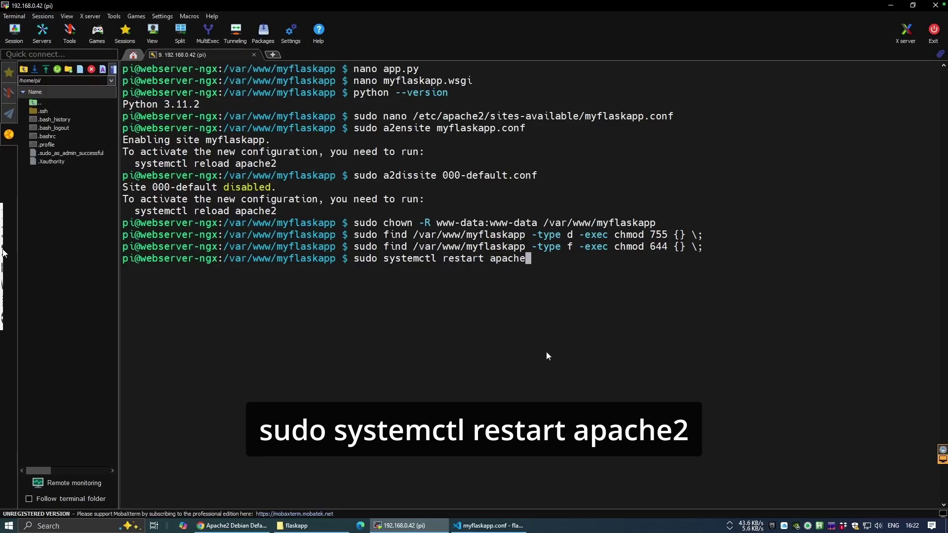
{"action": "key", "text": "Return"}
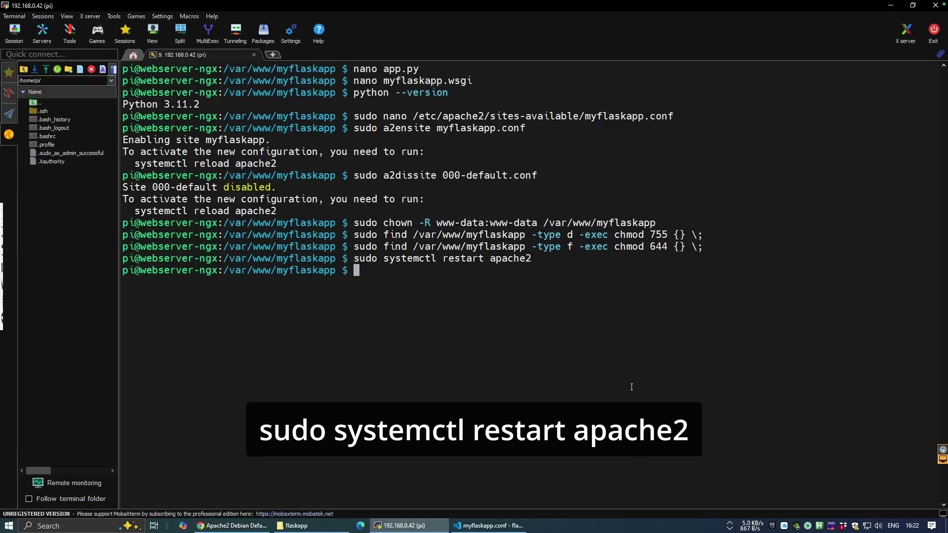
- Reload 192.168.0.42 in Chrome to show the Flask 'Hello, World' page
{"action": "left_click", "coordinate": [228, 527]}
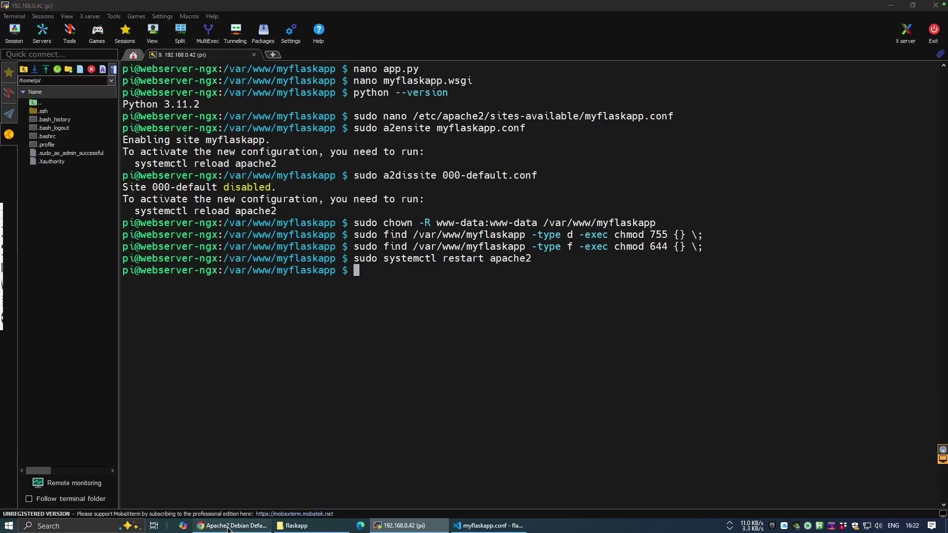
{"action": "left_click", "coordinate": [590, 31]}
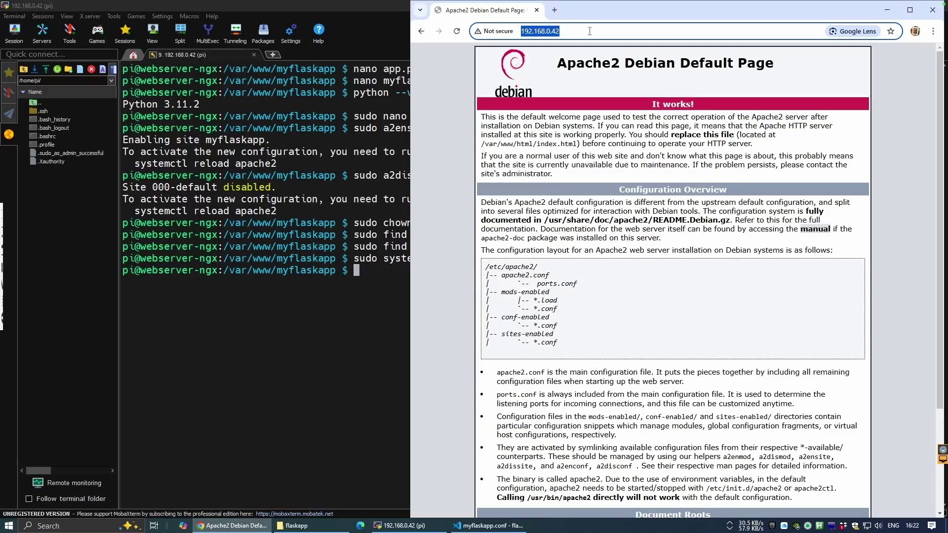
{"action": "key", "text": "Return"}
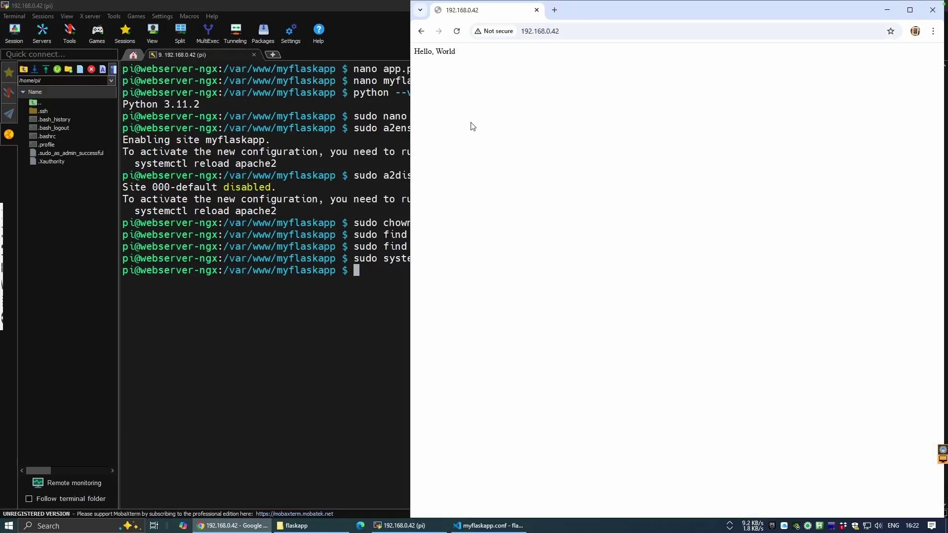
- Replace the contents of app.py with the Shopping Calculator code and save it
{"action": "left_click", "coordinate": [303, 302]}
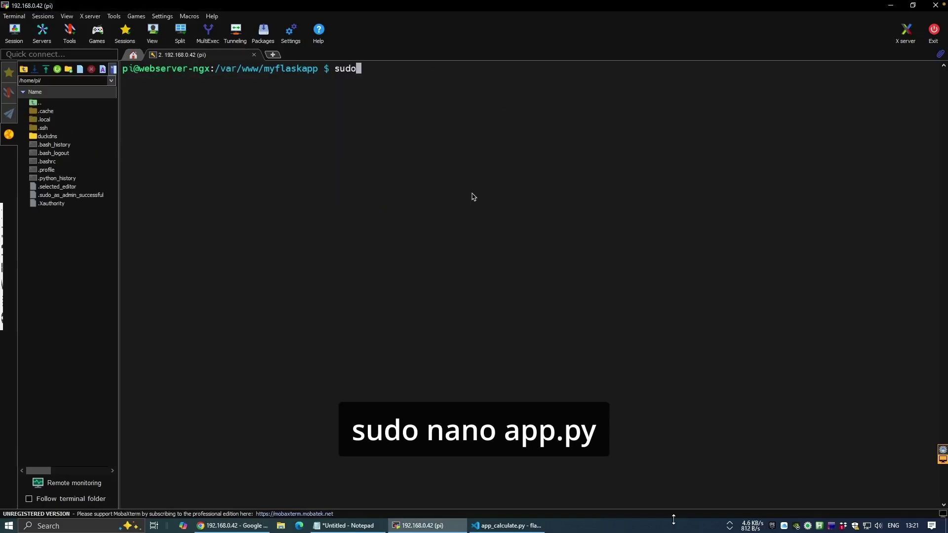
{"action": "type", "text": "nano app.py"}
{"action": "key", "text": "Return"}
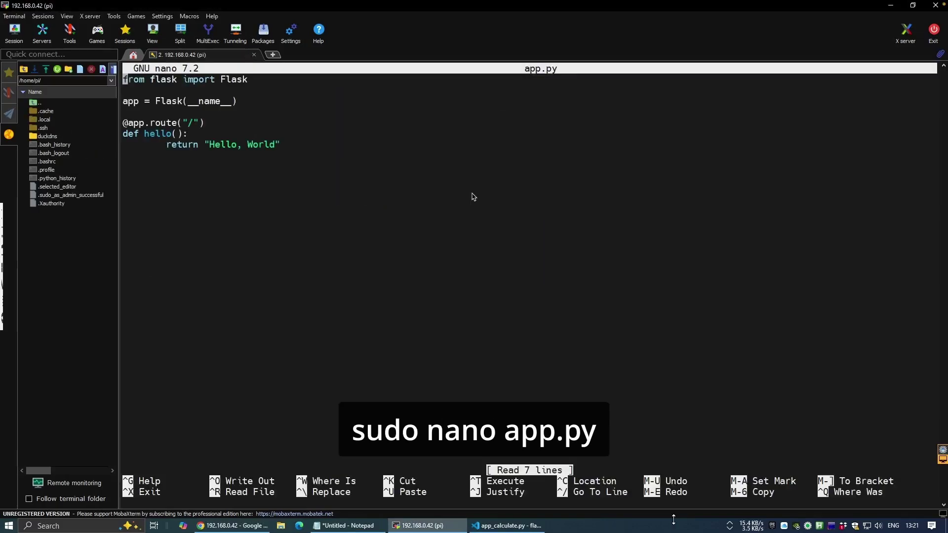
{"action": "key", "text": "ctrl+k"}
{"action": "key", "text": "ctrl+k"}
{"action": "key", "text": "ctrl+k"}
{"action": "key", "text": "ctrl+k"}
{"action": "key", "text": "ctrl+k"}
{"action": "key", "text": "ctrl+k"}
{"action": "key", "text": "ctrl+k"}
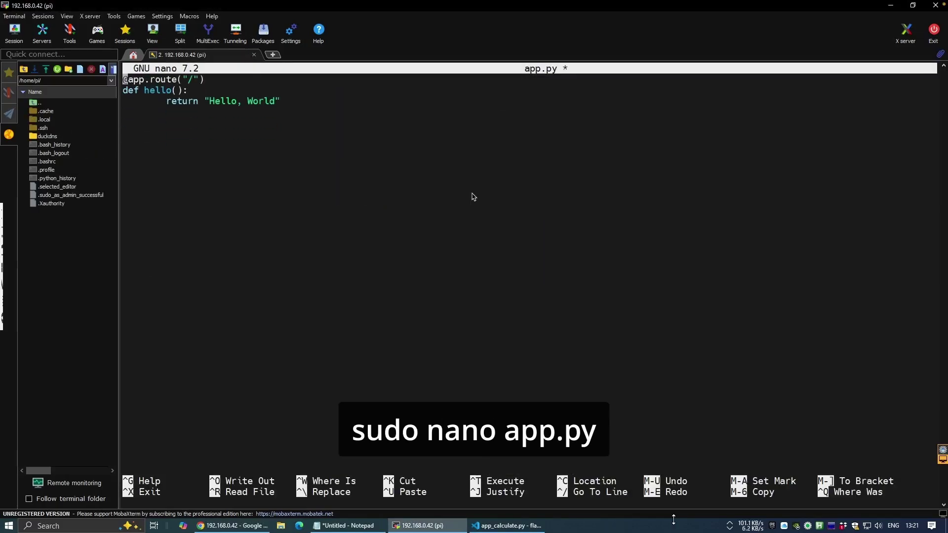
{"action": "right_click", "coordinate": [404, 319]}
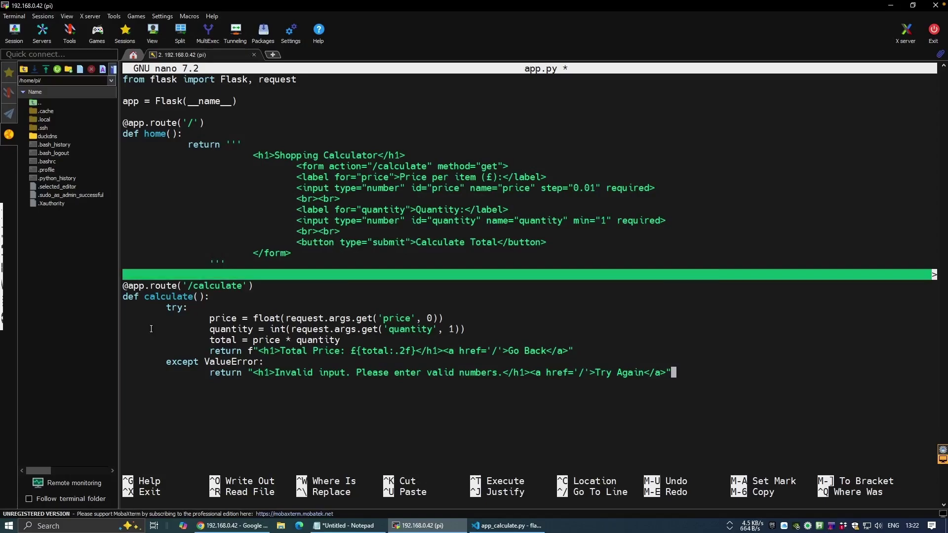
{"action": "key", "text": "ctrl+x"}
{"action": "key", "text": "y"}
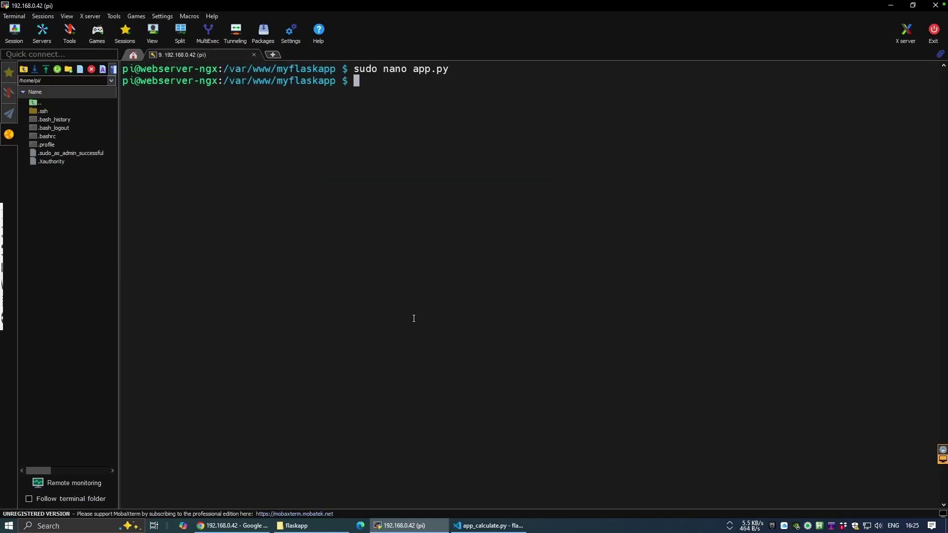
- Check the app folder's file owners, restart Apache, and reload the calculator page in Chrome
{"action": "type", "text": "ls -ltr"}
{"action": "key", "text": "Return"}
{"action": "type", "text": "sudo"}
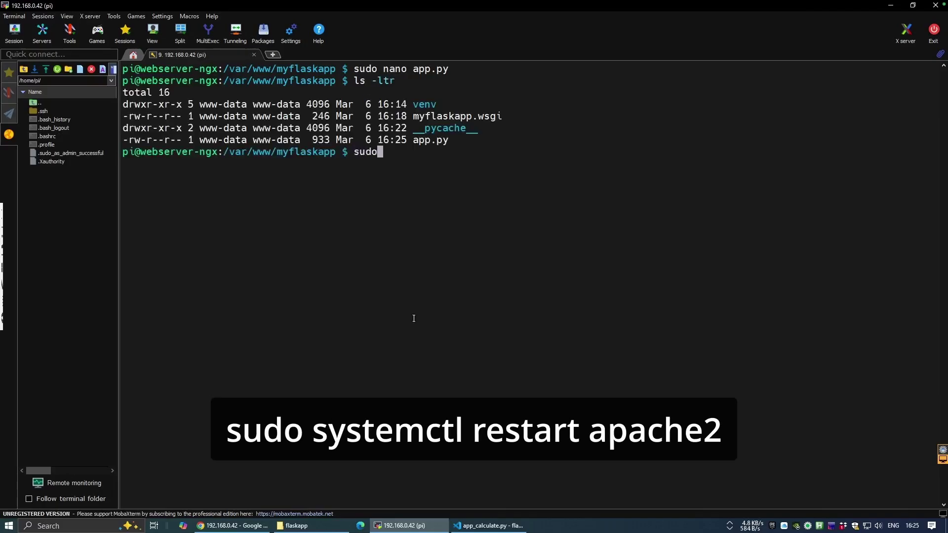
{"action": "type", "text": " systemctl "}
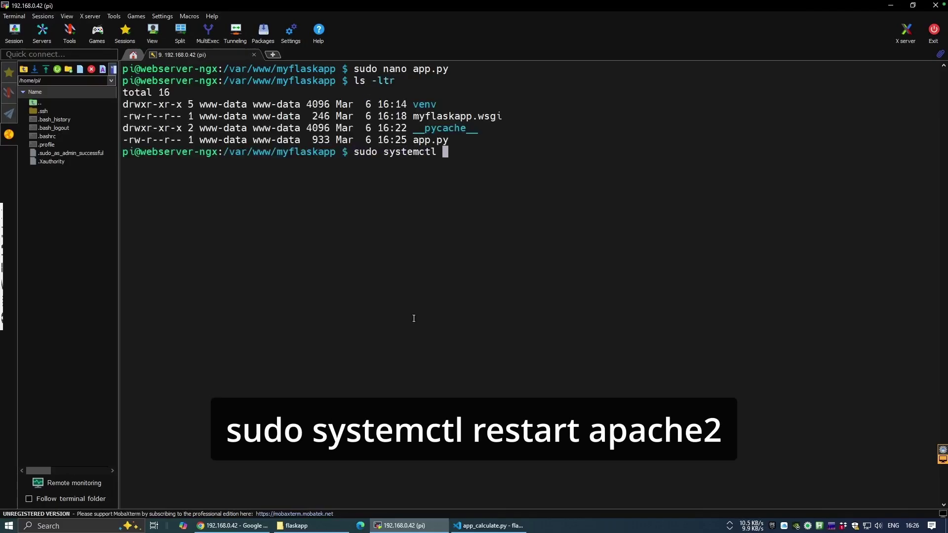
{"action": "type", "text": "restart apache2"}
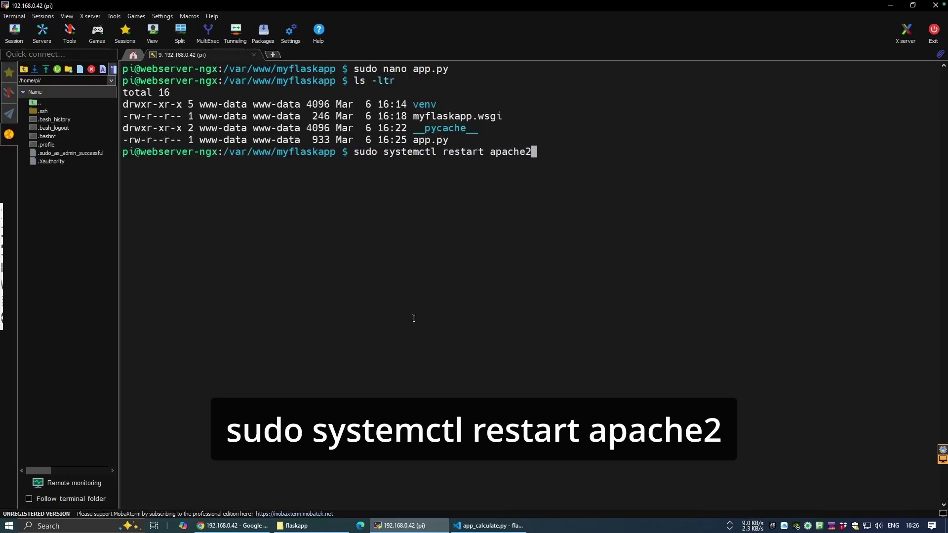
{"action": "key", "text": "Return"}
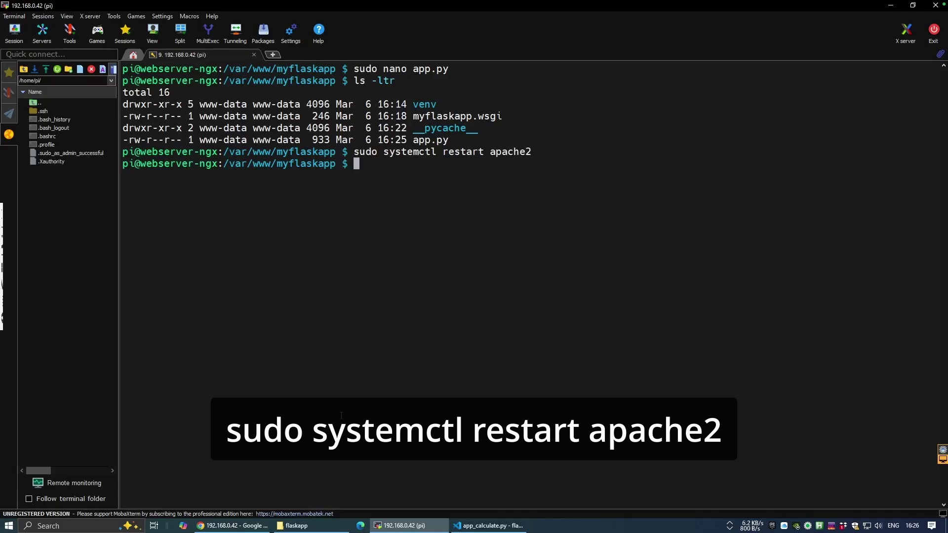
{"action": "key", "text": "alt+Tab"}
{"action": "key", "text": "F5"}
- Calculate the total for price 1.5 and quantity 4 (£6.00), then go back to the form
{"action": "left_click", "coordinate": [511, 79]}
{"action": "type", "text": "1.5"}
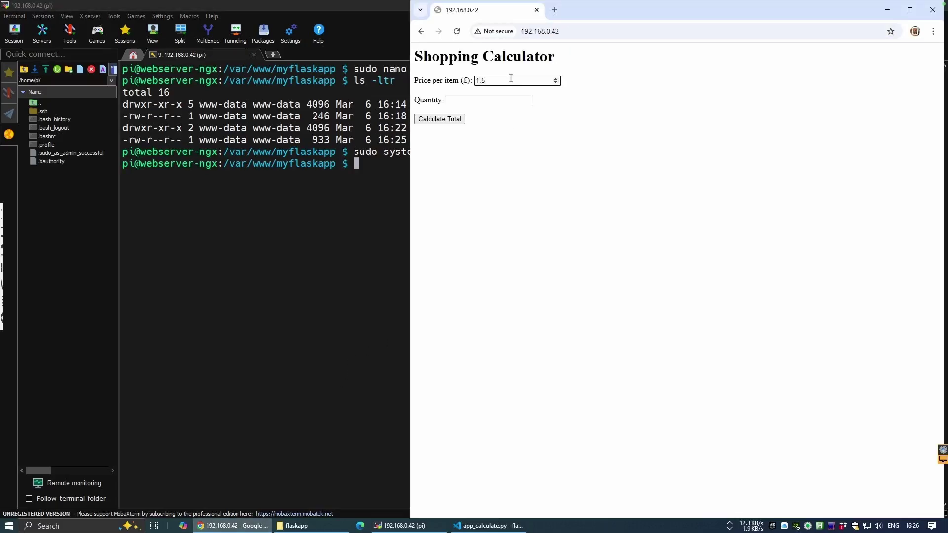
{"action": "left_click", "coordinate": [483, 100]}
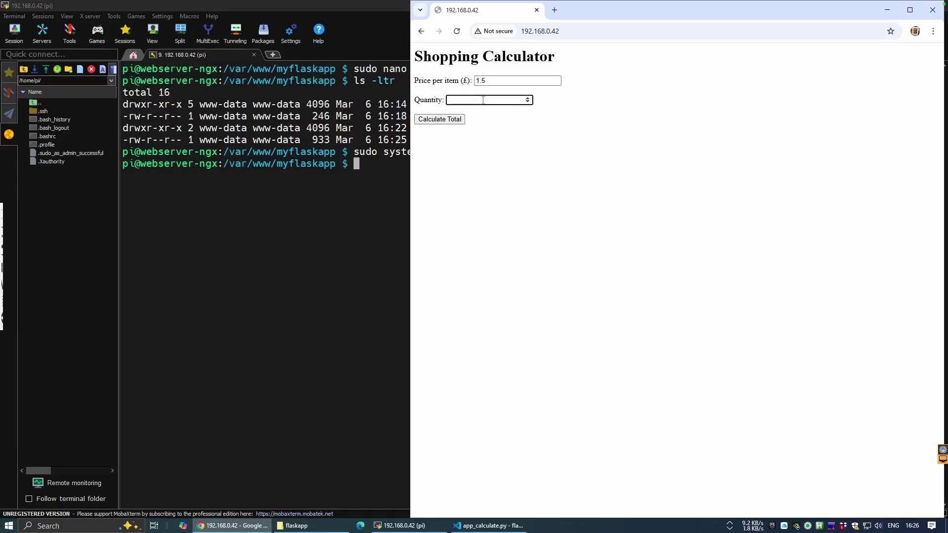
{"action": "type", "text": "4"}
{"action": "left_click", "coordinate": [444, 120]}
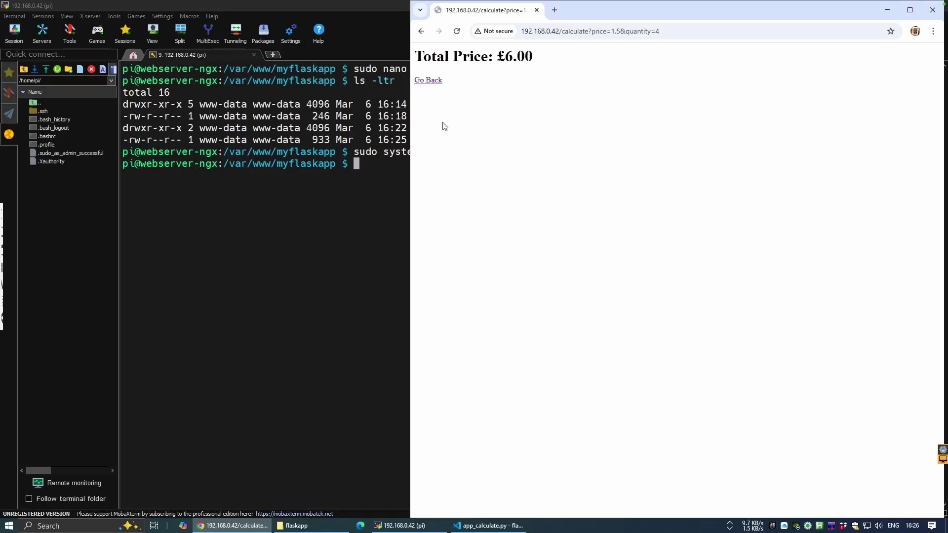
{"action": "left_click", "coordinate": [424, 81]}
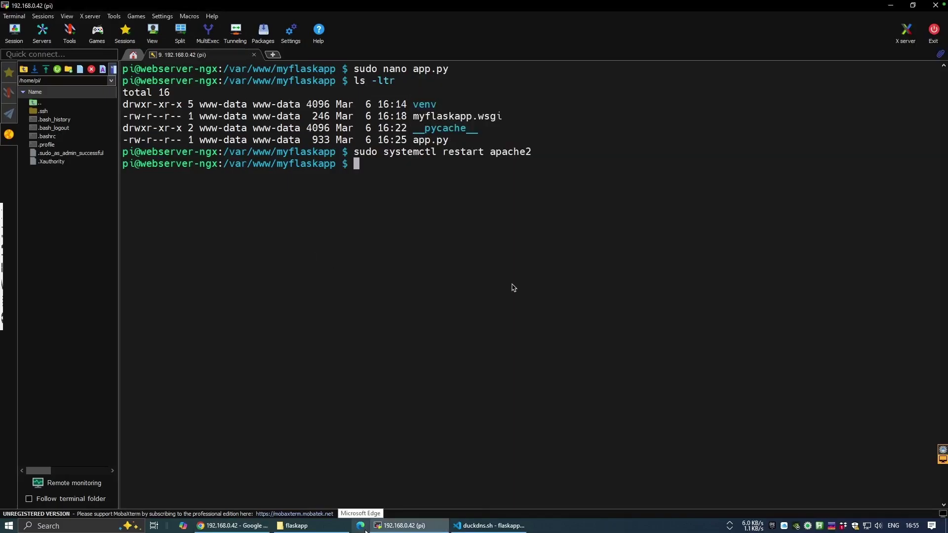
- Clear the terminal, create and enter ~/duckdns, and start a new duckdns.sh in nano
{"action": "type", "text": "clear"}
{"action": "key", "text": "Return"}
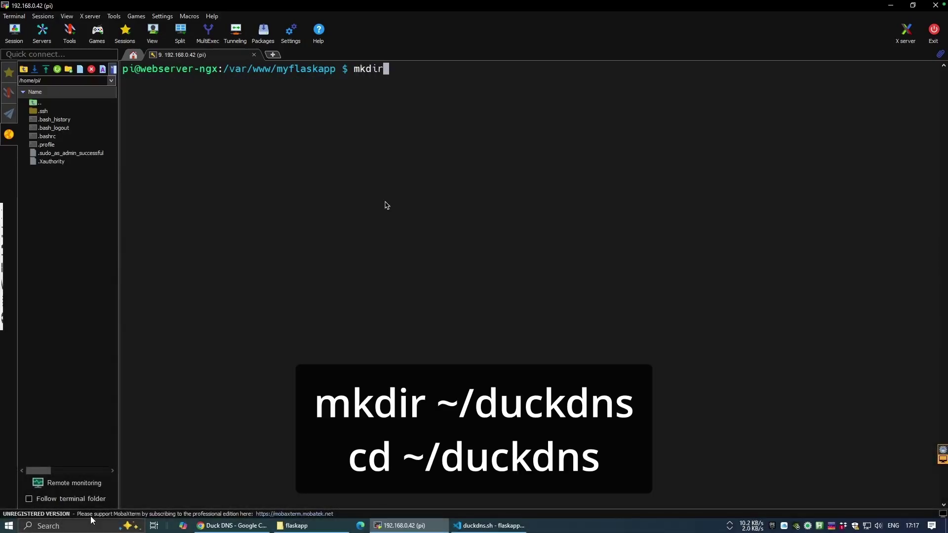
{"action": "type", "text": "~/duckdns"}
{"action": "key", "text": "Return"}
{"action": "type", "text": "cd ~/duckdns/"}
{"action": "key", "text": "Return"}
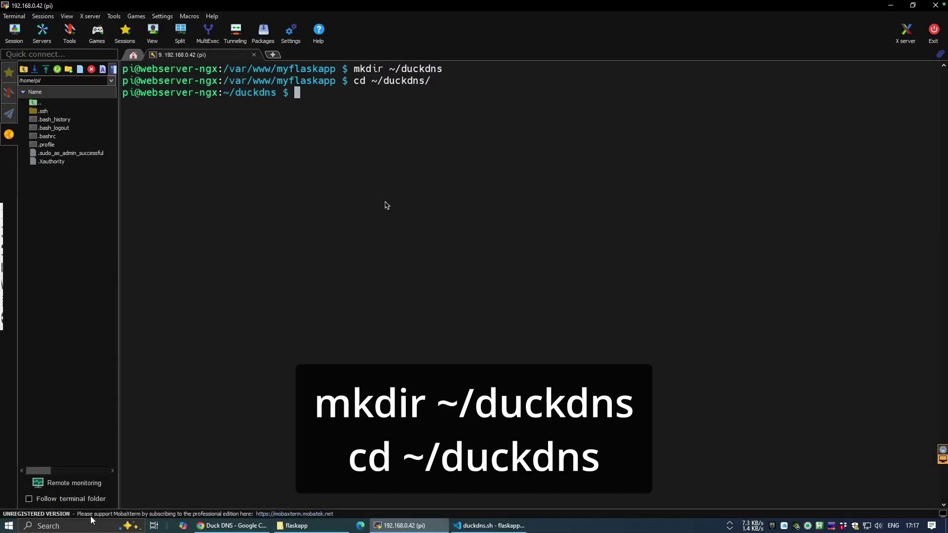
{"action": "type", "text": "nan"}
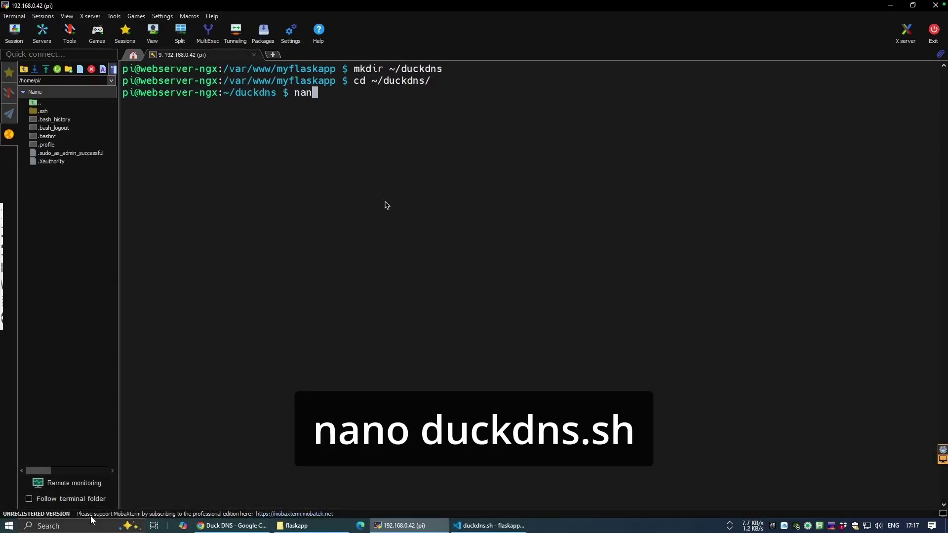
{"action": "type", "text": "o duckdns.sh"}
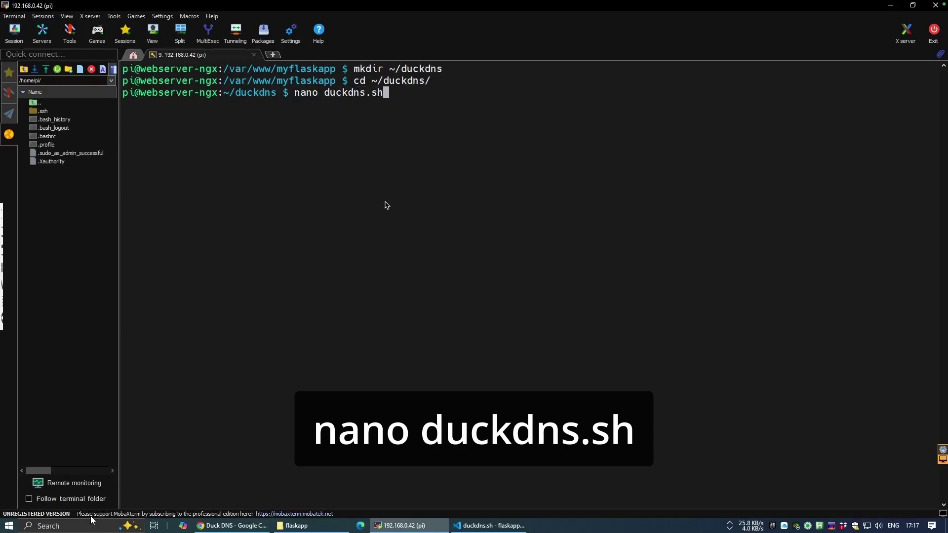
{"action": "key", "text": "Return"}
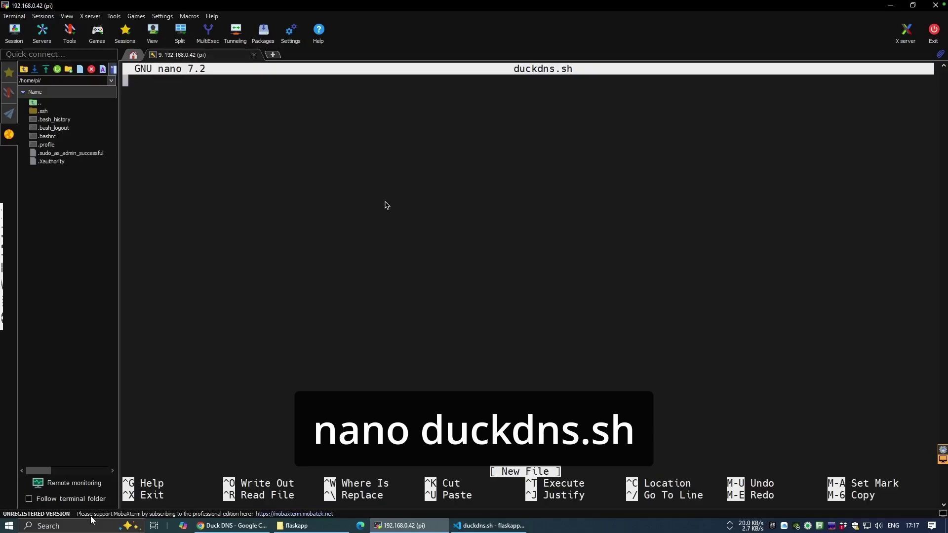
- Fill the websonic-py domain and the DuckDNS token into duckdns.sh in VS Code, then copy the script
{"action": "left_click", "coordinate": [489, 526]}
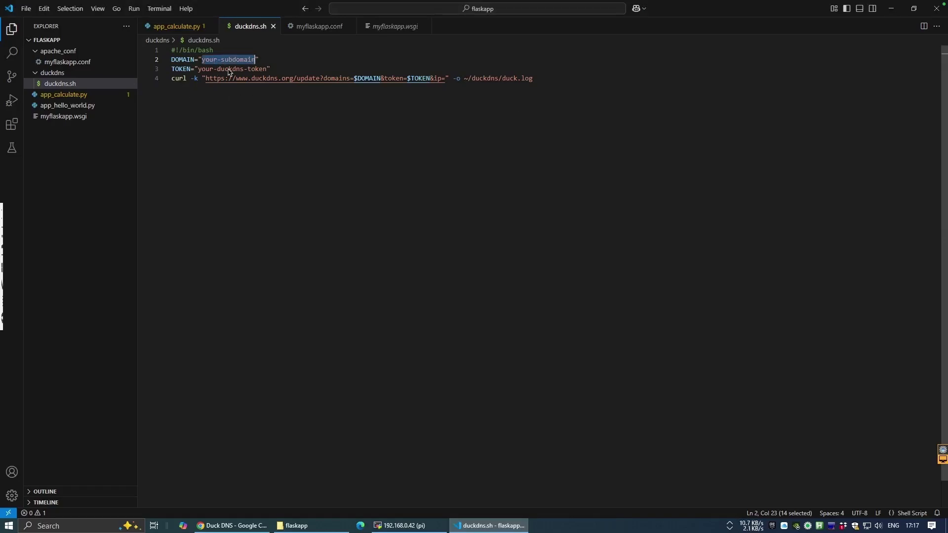
{"action": "mouse_move", "coordinate": [230, 522]}
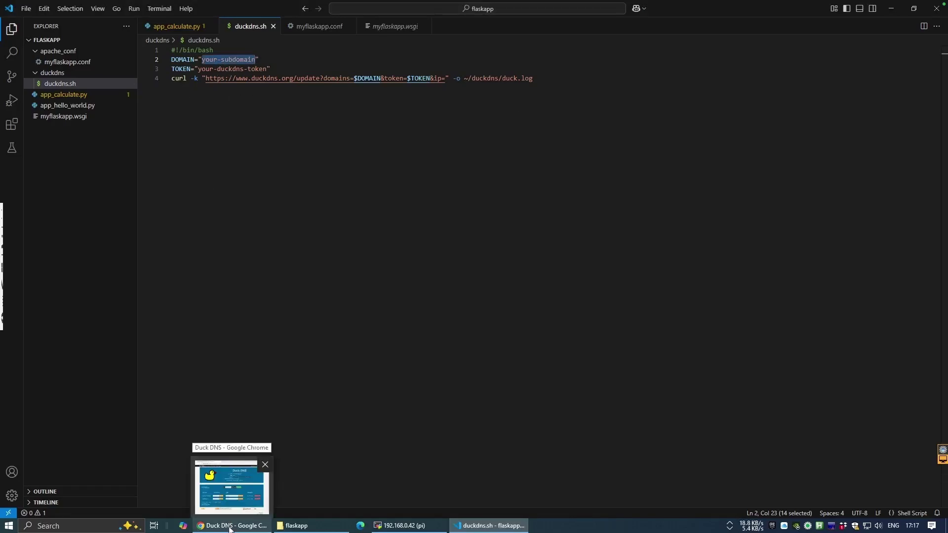
{"action": "left_click", "coordinate": [235, 503]}
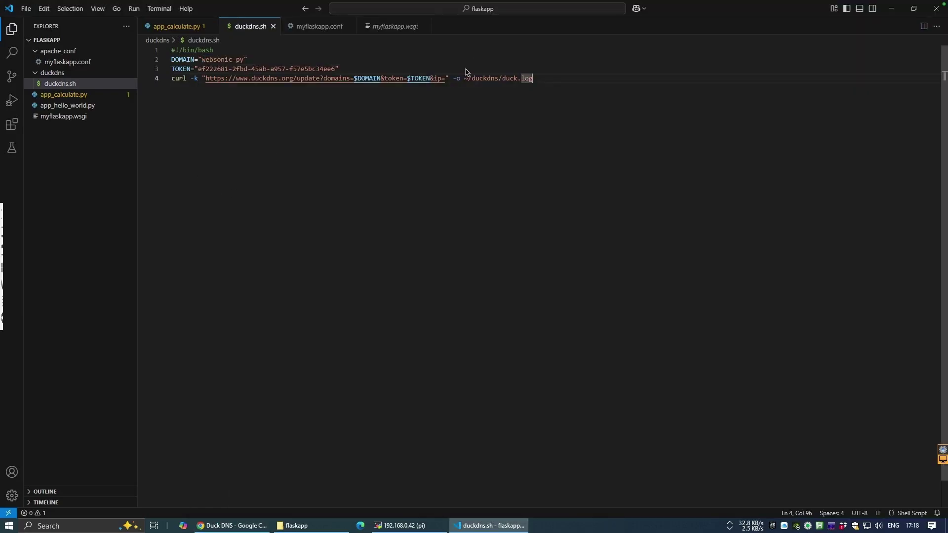
{"action": "left_click_drag", "start_coordinate": [533, 78], "coordinate": [172, 49]}
{"action": "right_click", "coordinate": [187, 58]}
{"action": "left_click", "coordinate": [202, 103]}
- Paste the copied DuckDNS script into nano's duckdns.sh and save it
{"action": "left_click", "coordinate": [404, 527]}
{"action": "right_click", "coordinate": [310, 153]}
{"action": "left_click", "coordinate": [336, 190]}
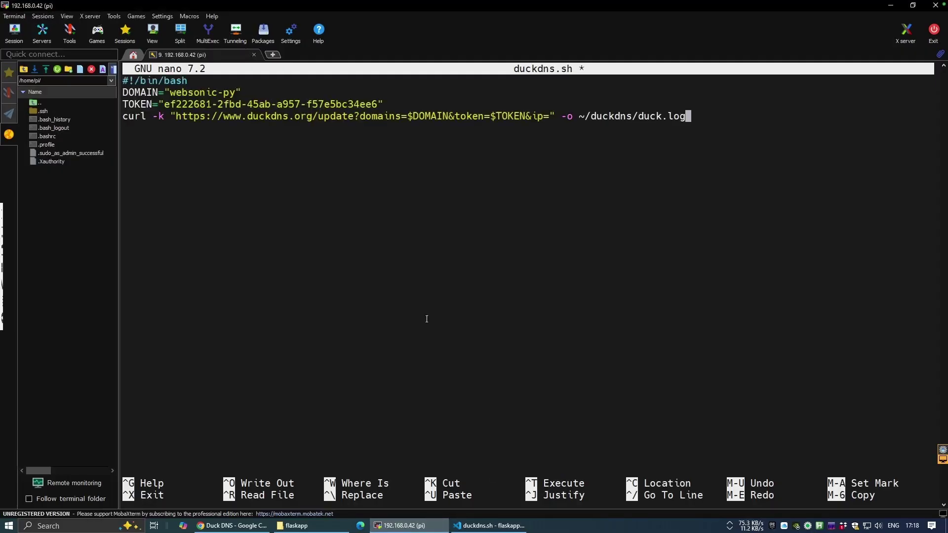
{"action": "key", "text": "ctrl+x"}
{"action": "key", "text": "y"}
{"action": "key", "text": "Return"}
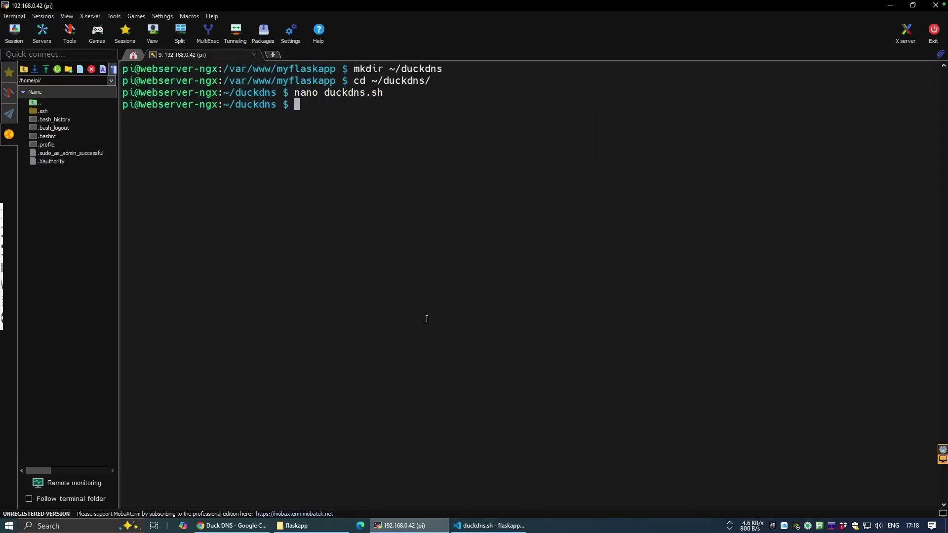
- Make duckdns.sh executable with chmod +x, run it once, and display duck.log
{"action": "type", "text": "chmod +x duckdns.sh"}
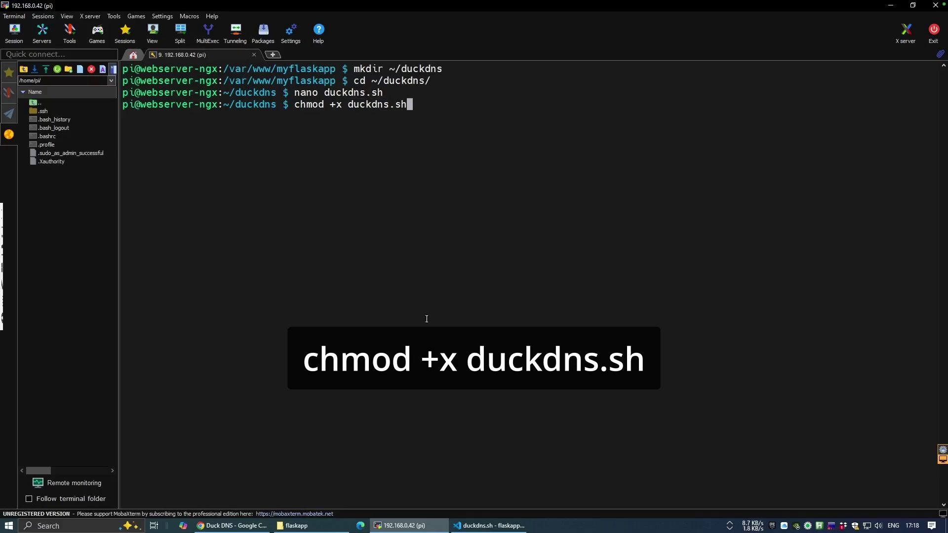
{"action": "key", "text": "Return"}
{"action": "type", "text": "./duckdns.sh"}
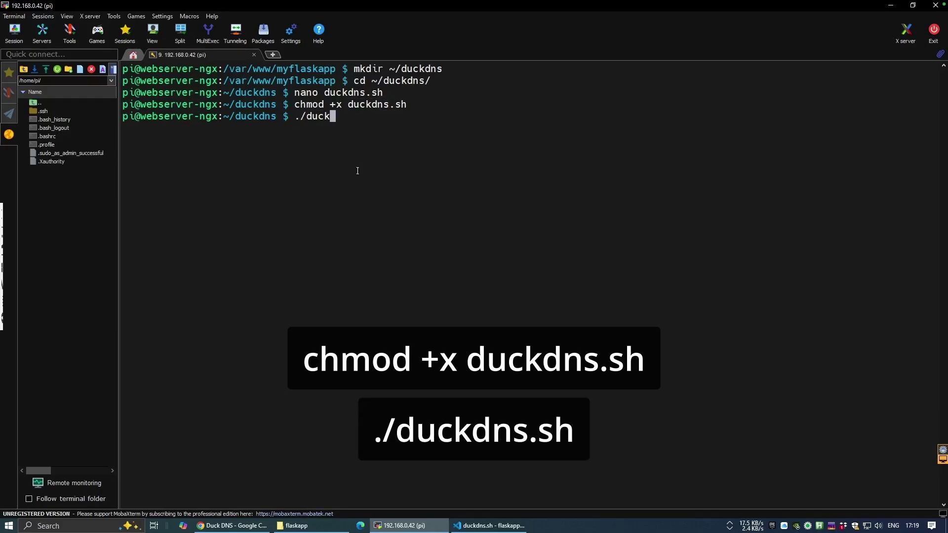
{"action": "key", "text": "Return"}
{"action": "type", "text": "cat duck.log d"}
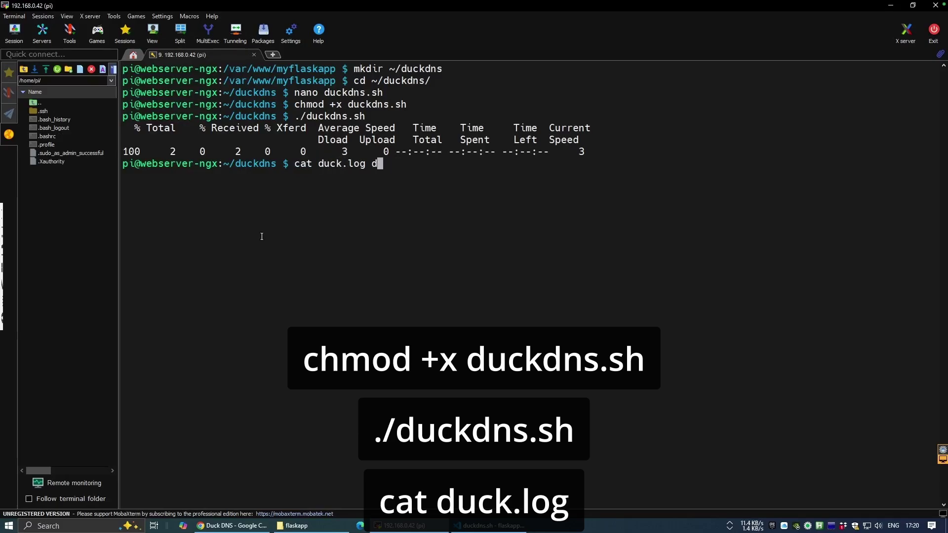
{"action": "key", "text": "Return"}
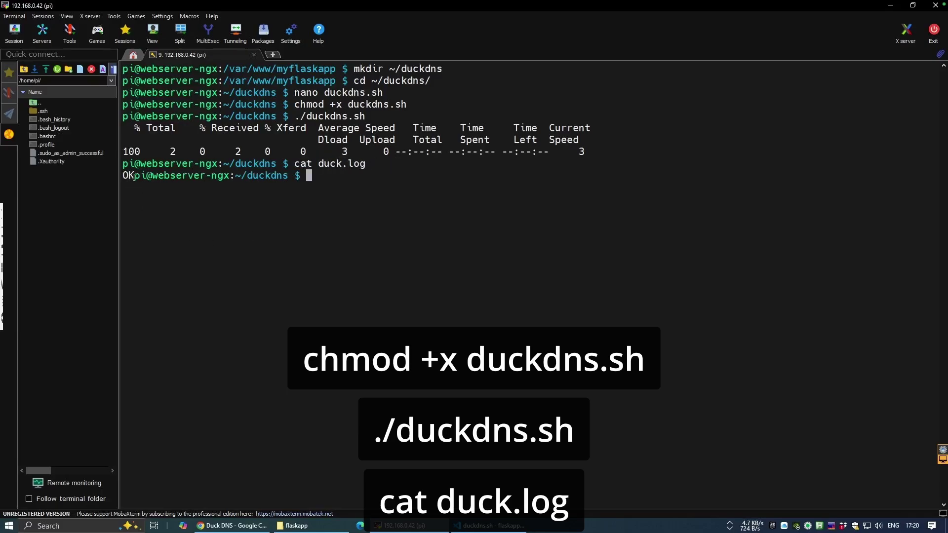
- Add the crontab line '*/5 * * * * ~/duckdns/duckdns.sh >/dev/null 2>&1' using nano, then clear the screen
{"action": "type", "text": "crontab -e"}
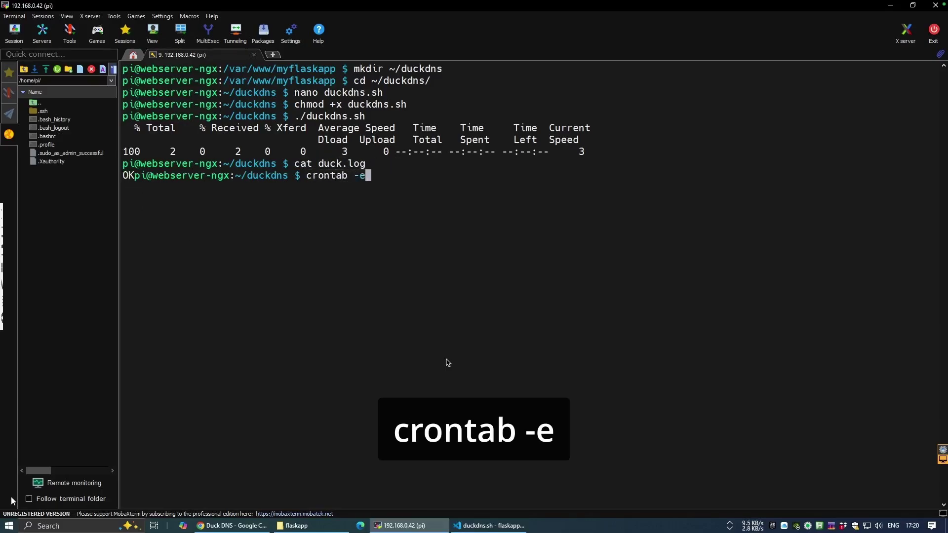
{"action": "key", "text": "Return"}
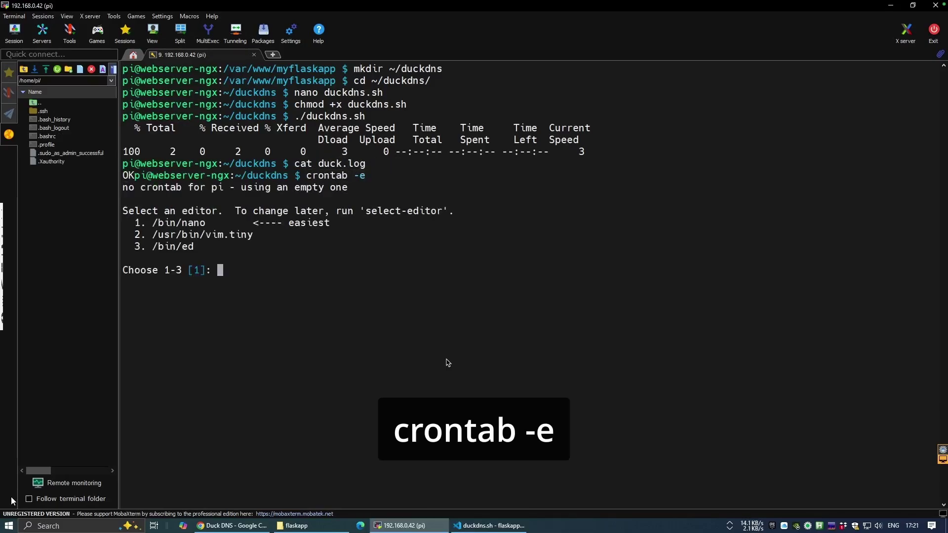
{"action": "type", "text": "1"}
{"action": "key", "text": "Return"}
{"action": "key", "text": "Down"}
{"action": "key", "text": "Down"}
{"action": "key", "text": "Down"}
{"action": "key", "text": "Down"}
{"action": "key", "text": "Down"}
{"action": "key", "text": "Down"}
{"action": "key", "text": "Down"}
{"action": "key", "text": "Down"}
{"action": "key", "text": "Down"}
{"action": "key", "text": "Down"}
{"action": "key", "text": "Down"}
{"action": "key", "text": "Down"}
{"action": "key", "text": "Down"}
{"action": "key", "text": "Down"}
{"action": "key", "text": "Down"}
{"action": "key", "text": "Down"}
{"action": "key", "text": "Down"}
{"action": "key", "text": "Down"}
{"action": "key", "text": "Down"}
{"action": "key", "text": "Down"}
{"action": "type", "text": "*/5 * * * * ~/duckdns/duckdns.sh >/dev/null 2>&1"}
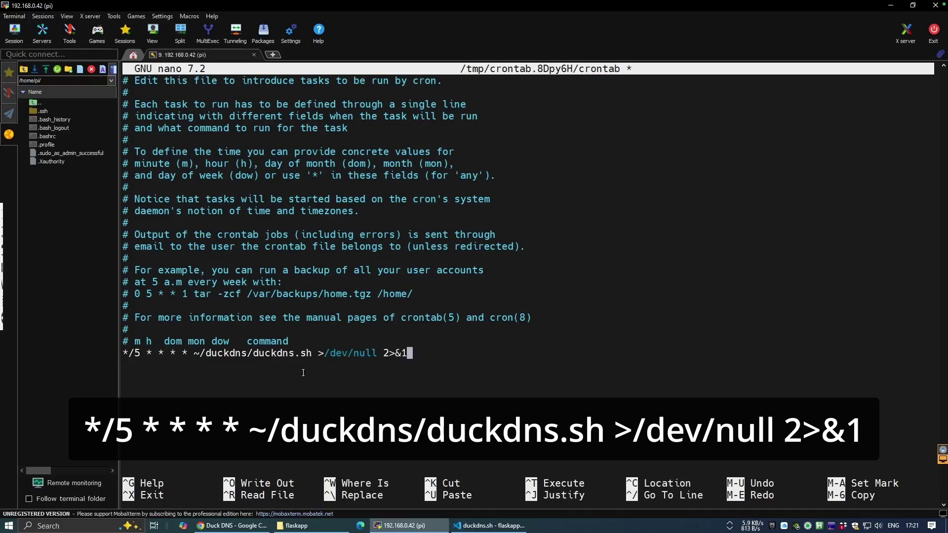
{"action": "key", "text": "ctrl+x"}
{"action": "key", "text": "y"}
{"action": "key", "text": "Return"}
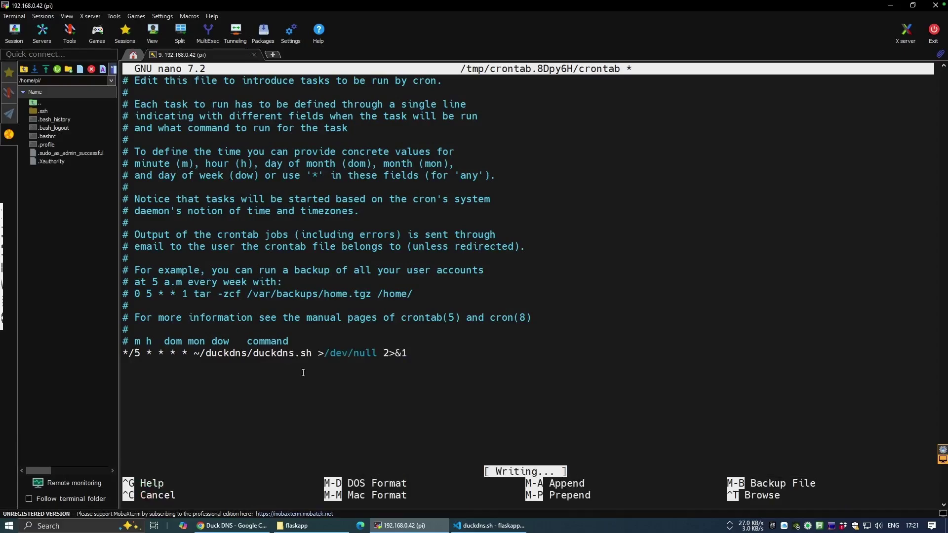
{"action": "type", "text": "clear"}
{"action": "key", "text": "Return"}
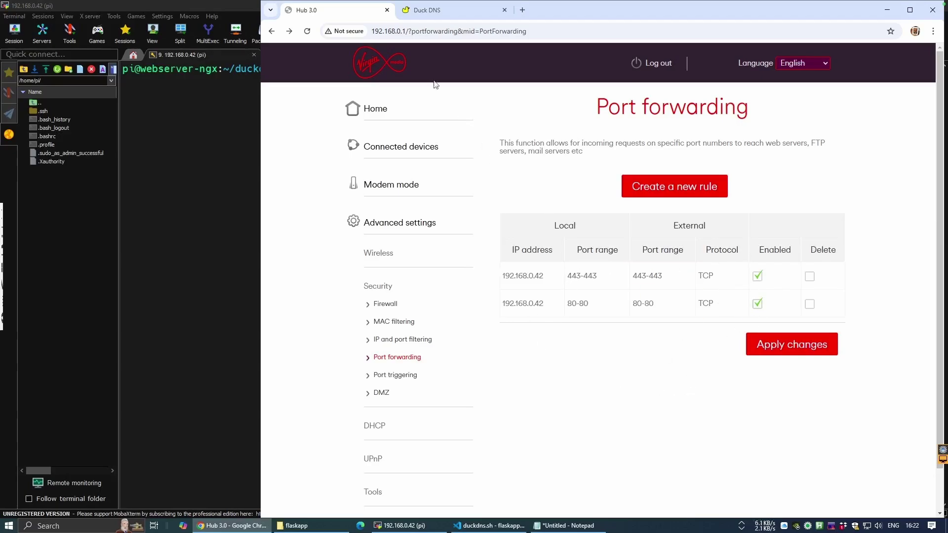
- Replace the router page's web address, starting to type 'http:'
{"action": "left_click", "coordinate": [408, 31]}
{"action": "type", "text": "http"}
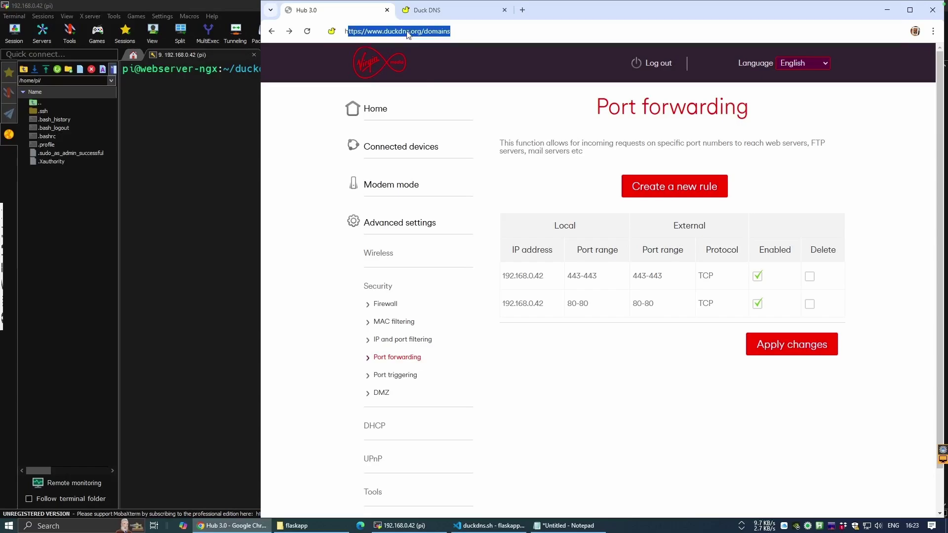
{"action": "type", "text": ":"}
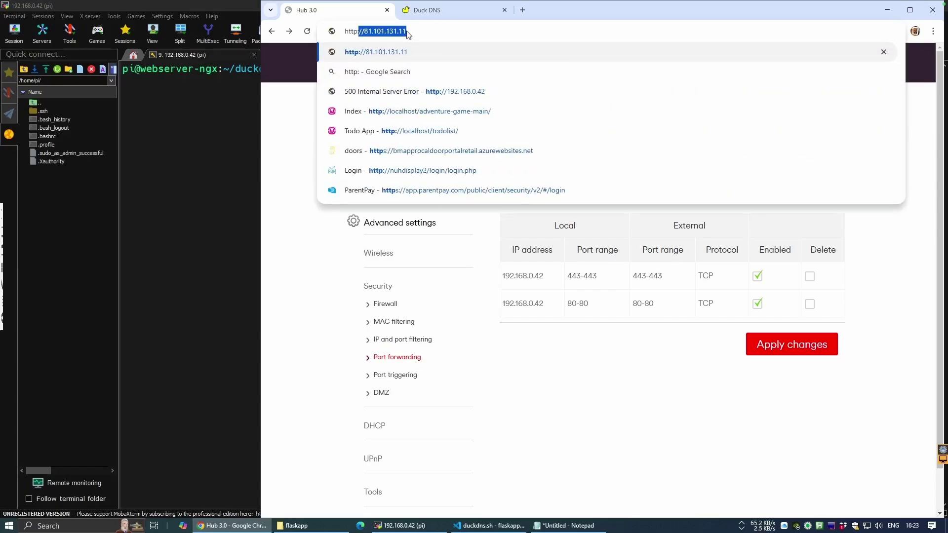
{"action": "left_click", "coordinate": [428, 15]}
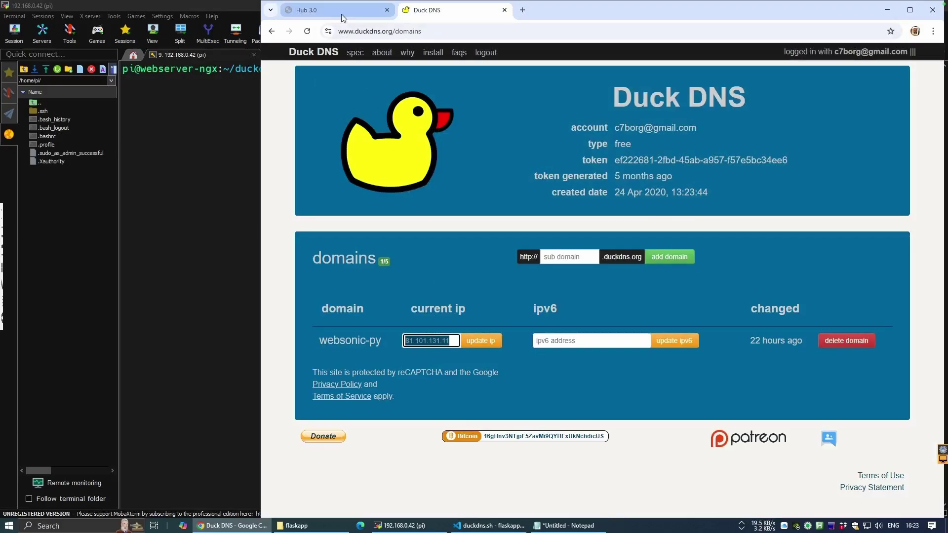
{"action": "mouse_move", "coordinate": [342, 14]}
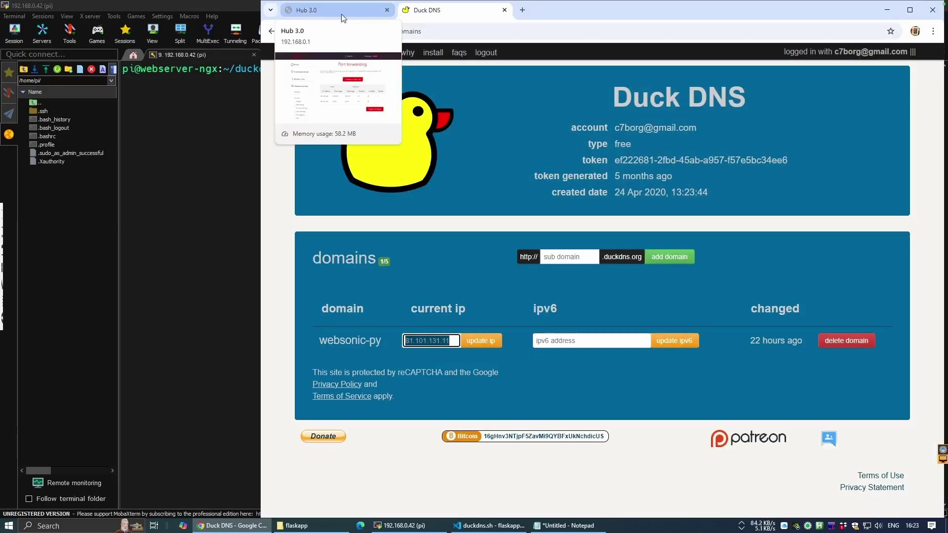
{"action": "left_click", "coordinate": [342, 14]}
{"action": "left_click", "coordinate": [435, 31]}
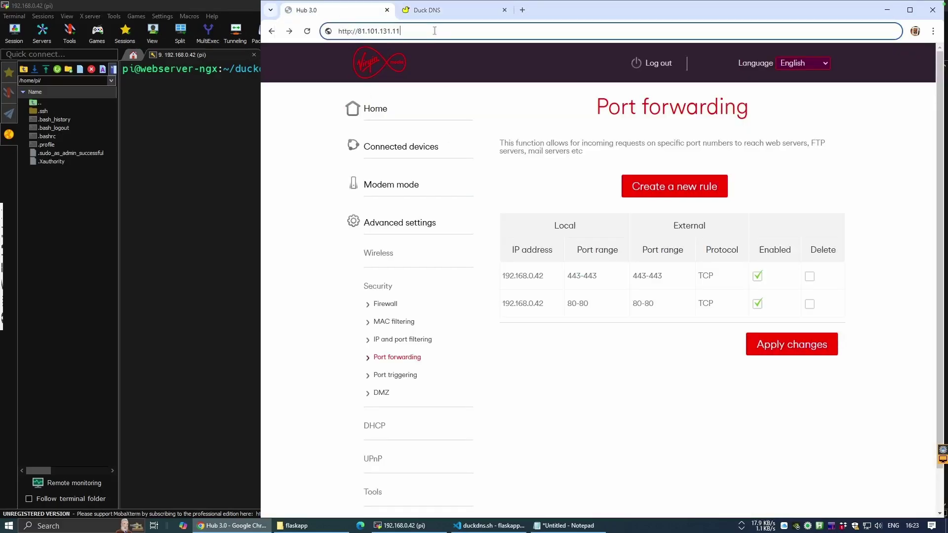
{"action": "key", "text": "Return"}
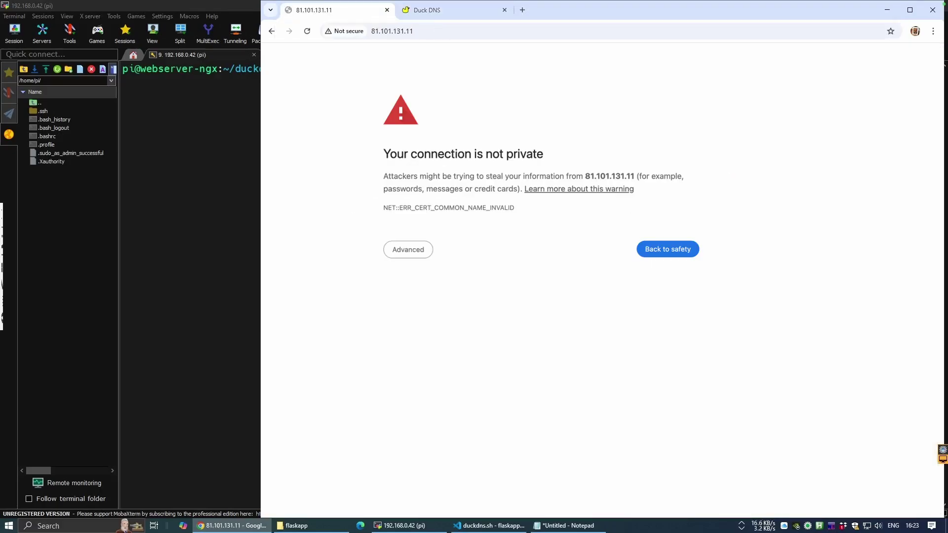
{"action": "left_click", "coordinate": [220, 184]}
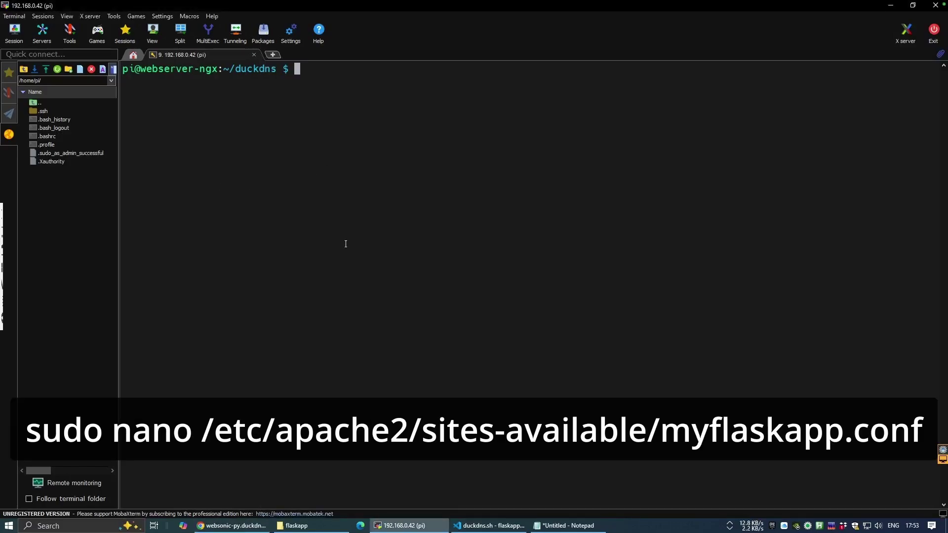
- Comment out the WSGIDaemonProcess line in myflaskapp.conf, save it, and install certbot and python3-certbot-apache
{"action": "type", "text": "sudo nano /etc/apache2/sites"}
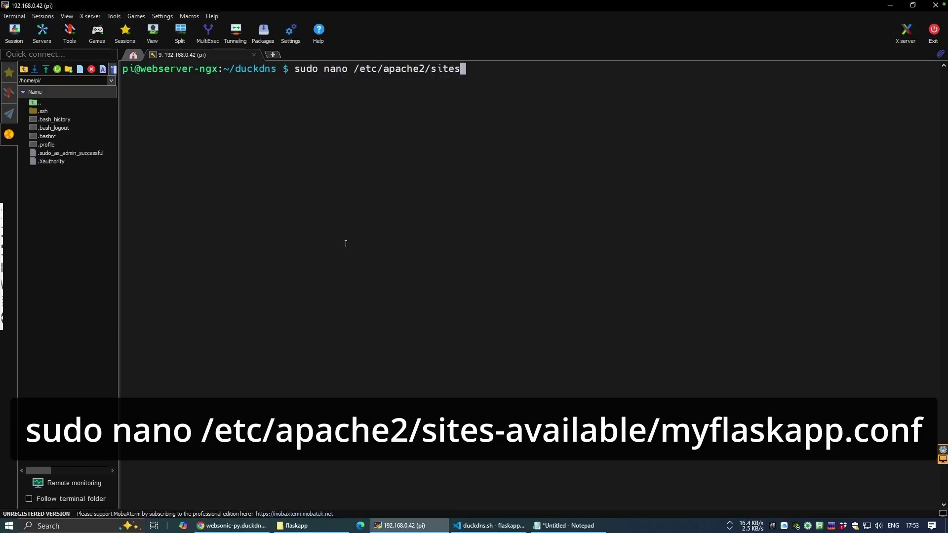
{"action": "type", "text": "-available/myflaskapp.conf"}
{"action": "key", "text": "Return"}
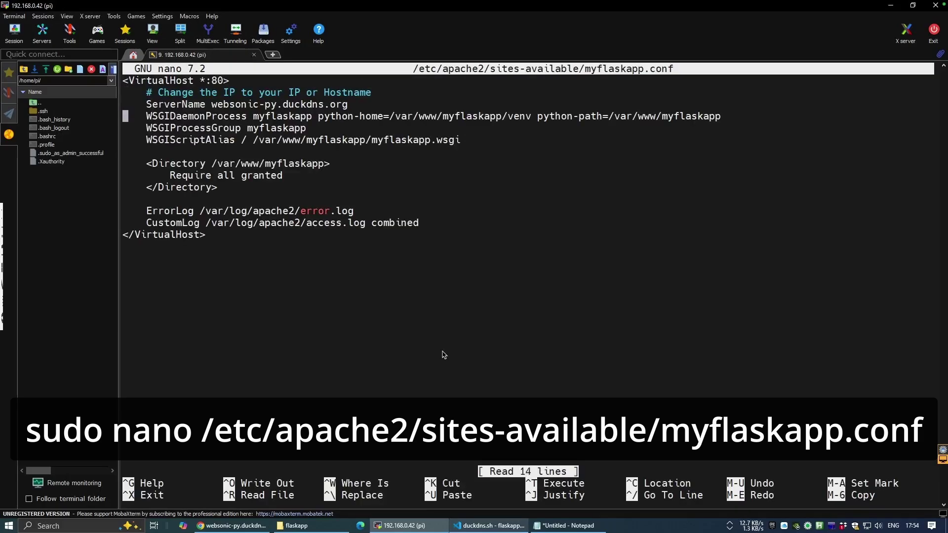
{"action": "key", "text": "Right"}
{"action": "key", "text": "Right"}
{"action": "key", "text": "Right"}
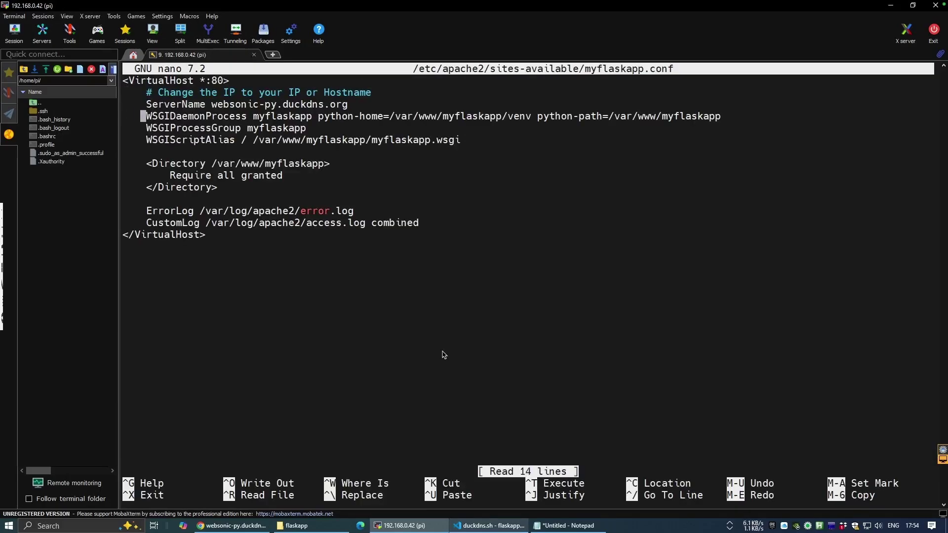
{"action": "type", "text": "#"}
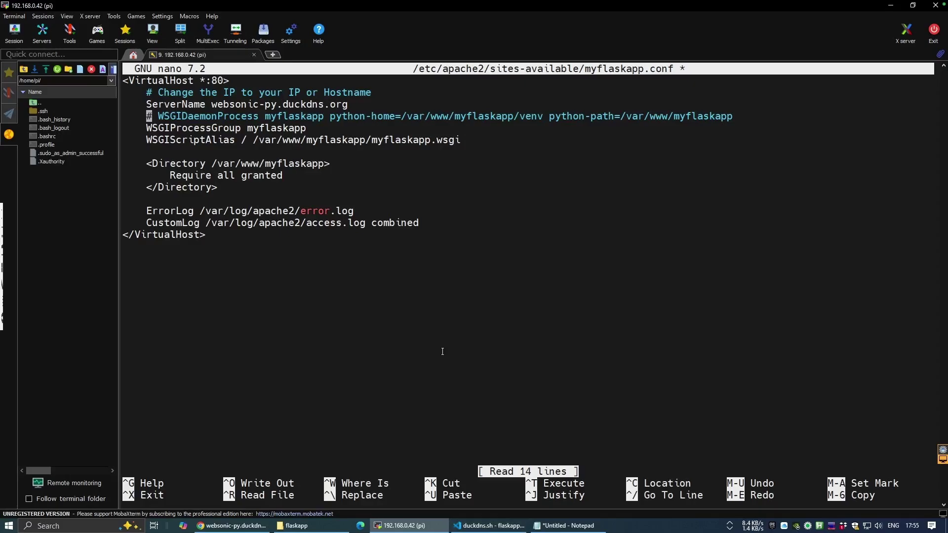
{"action": "key", "text": "ctrl+x"}
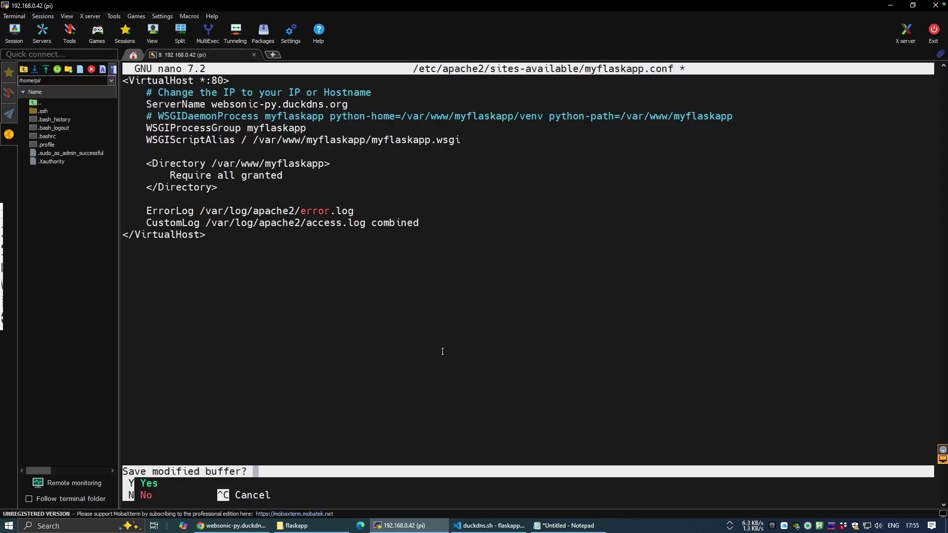
{"action": "key", "text": "y"}
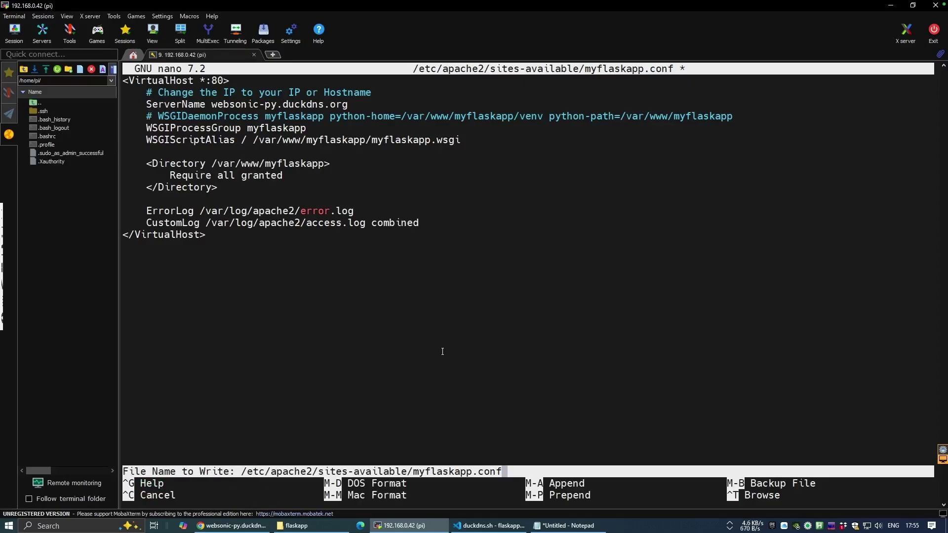
{"action": "key", "text": "Return"}
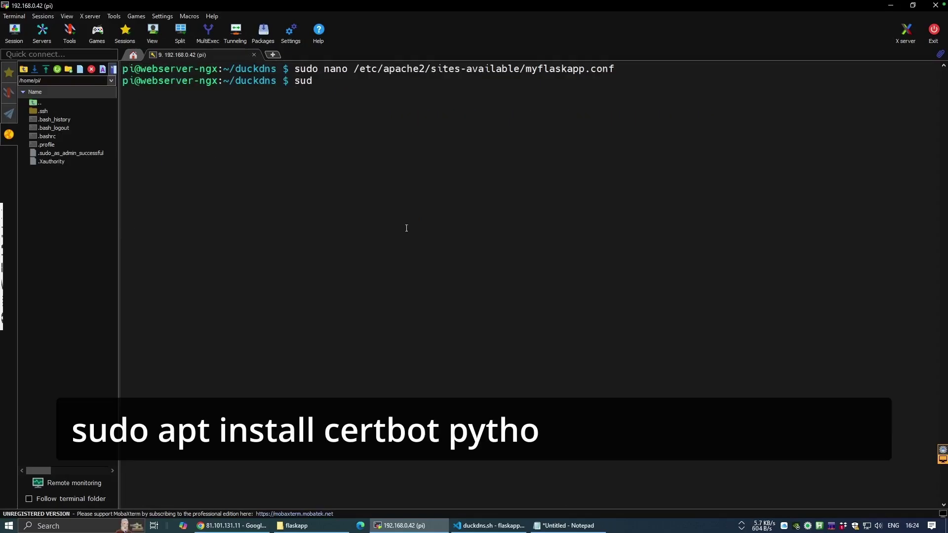
{"action": "type", "text": "o apt install certbot python3-certbot-apache -y"}
{"action": "key", "text": "Return"}
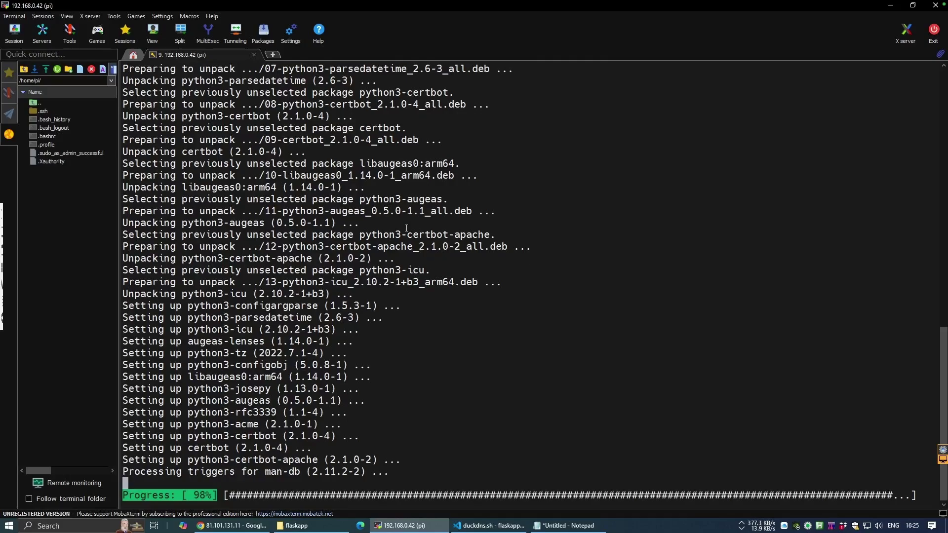
- Clear the screen and enter 'sudo certbot --apache -d' with the placeholder subdomain replaced
{"action": "type", "text": "clear"}
{"action": "key", "text": "Return"}
{"action": "type", "text": "sudo certbot --apache -d your-subdomain.duckdns.org"}
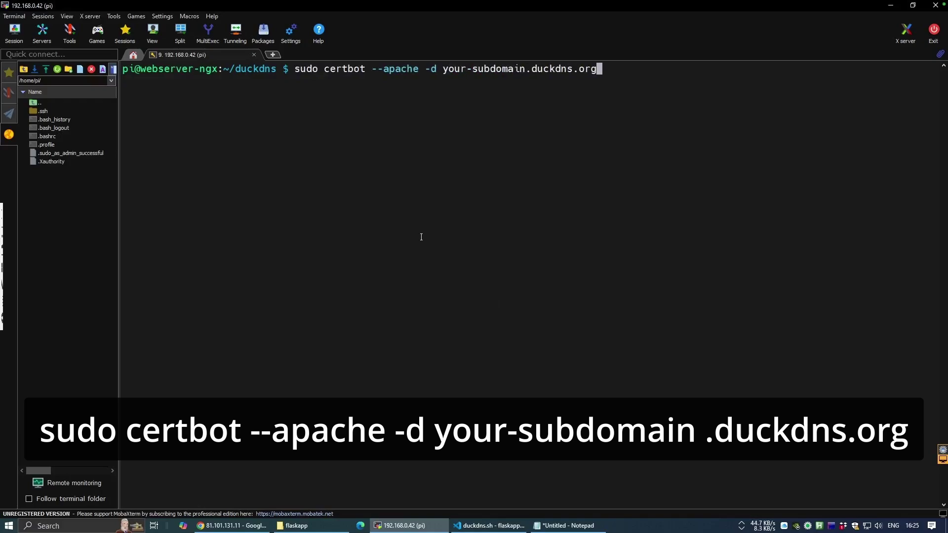
{"action": "key", "text": "Left"}
{"action": "key", "text": "Left"}
{"action": "key", "text": "Left"}
{"action": "key", "text": "Left"}
{"action": "key", "text": "Left"}
{"action": "key", "text": "Left"}
{"action": "key", "text": "Left"}
{"action": "key", "text": "Left"}
{"action": "key", "text": "Left"}
{"action": "key", "text": "Left"}
{"action": "key", "text": "Left"}
{"action": "key", "text": "Left"}
{"action": "key", "text": "BackSpace"}
{"action": "key", "text": "BackSpace"}
{"action": "key", "text": "BackSpace"}
{"action": "key", "text": "BackSpace"}
{"action": "key", "text": "BackSpace"}
{"action": "key", "text": "BackSpace"}
{"action": "key", "text": "BackSpace"}
{"action": "key", "text": "BackSpace"}
{"action": "key", "text": "BackSpace"}
{"action": "key", "text": "BackSpace"}
{"action": "key", "text": "BackSpace"}
{"action": "key", "text": "BackSpace"}
{"action": "key", "text": "BackSpace"}
{"action": "key", "text": "BackSpace"}
{"action": "type", "text": "webso"}
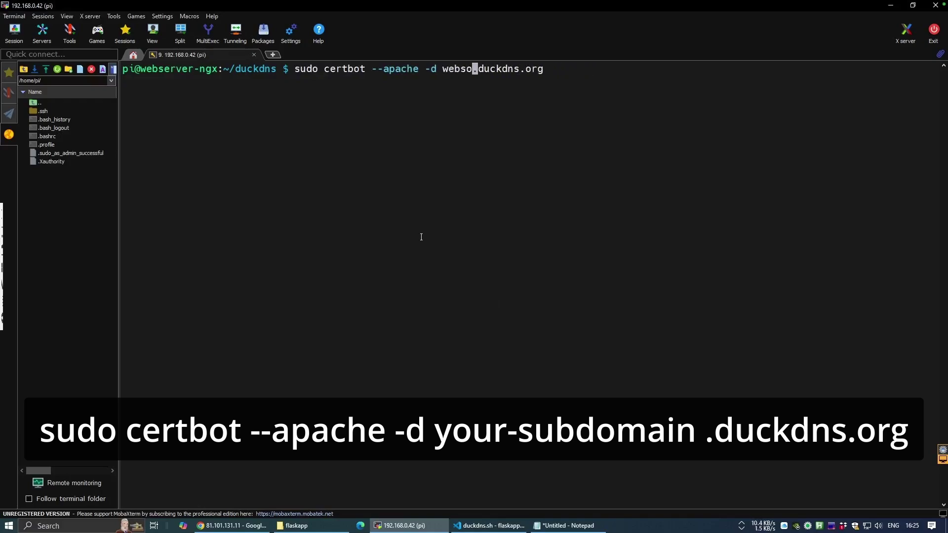
{"action": "type", "text": "nic"}
{"action": "key", "text": "BackSpace"}
{"action": "key", "text": "BackSpace"}
{"action": "key", "text": "BackSpace"}
{"action": "type", "text": "nic-"}
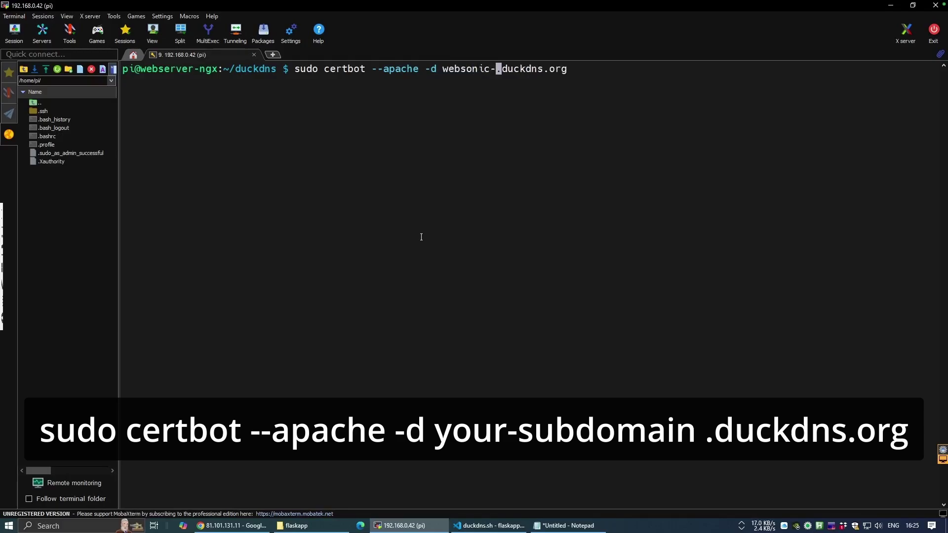
{"action": "type", "text": "pi"}
- Confirm the websonic-py subdomain on the Duck DNS page and run certbot for websonic-py.duckdns.org
{"action": "left_click", "coordinate": [232, 526]}
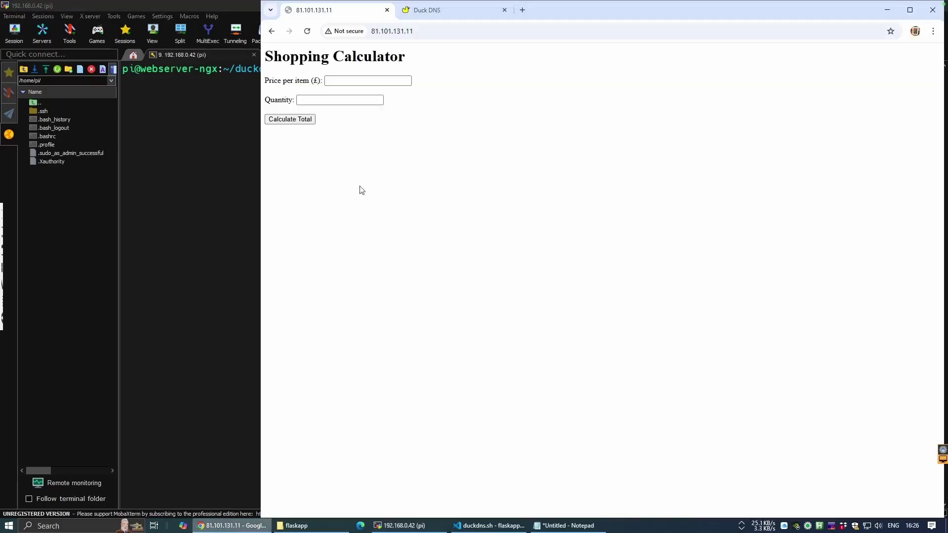
{"action": "left_click", "coordinate": [443, 16]}
{"action": "left_click_drag", "start_coordinate": [319, 341], "coordinate": [381, 341]}
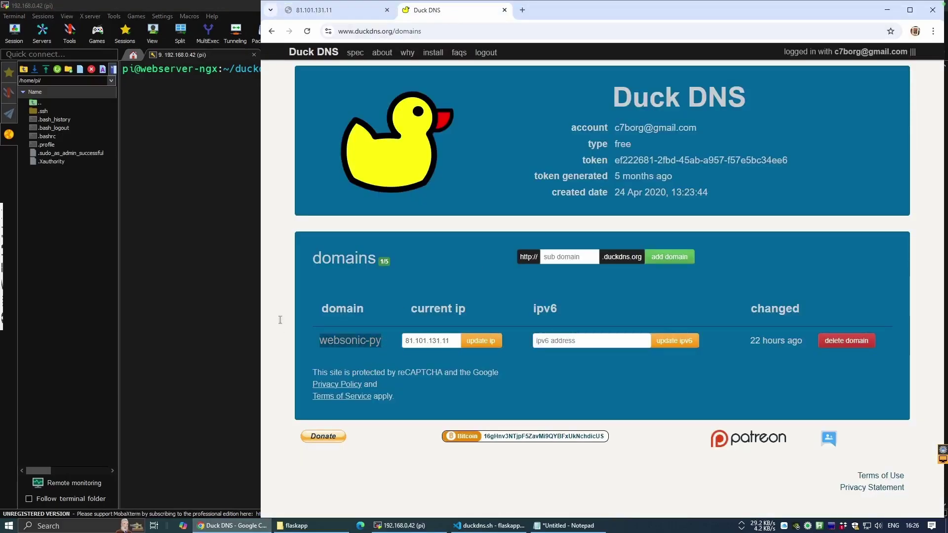
{"action": "key", "text": "alt+Tab"}
{"action": "key", "text": "Return"}
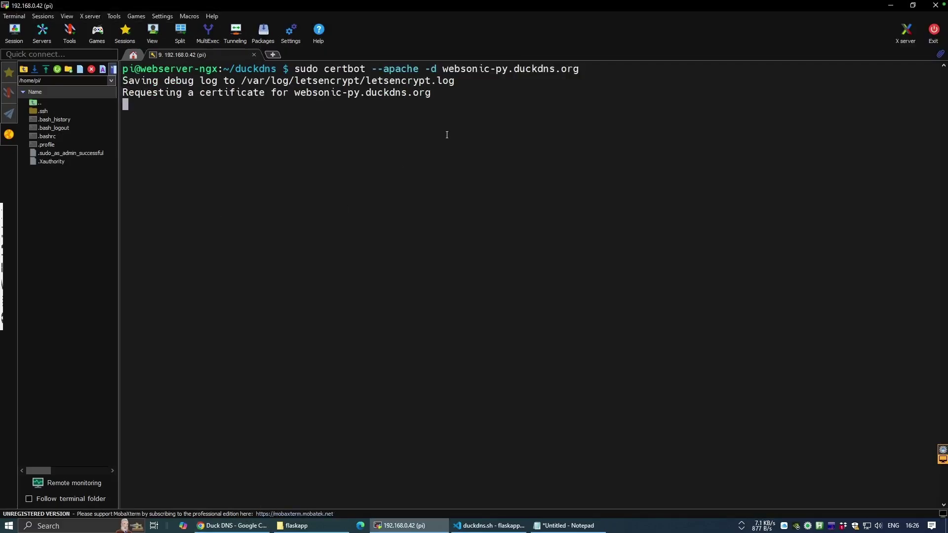
- List sites-available, then uncomment WSGIDaemonProcess in myflaskapp-le-ssl.conf and save it
{"action": "type", "text": "ls /"}
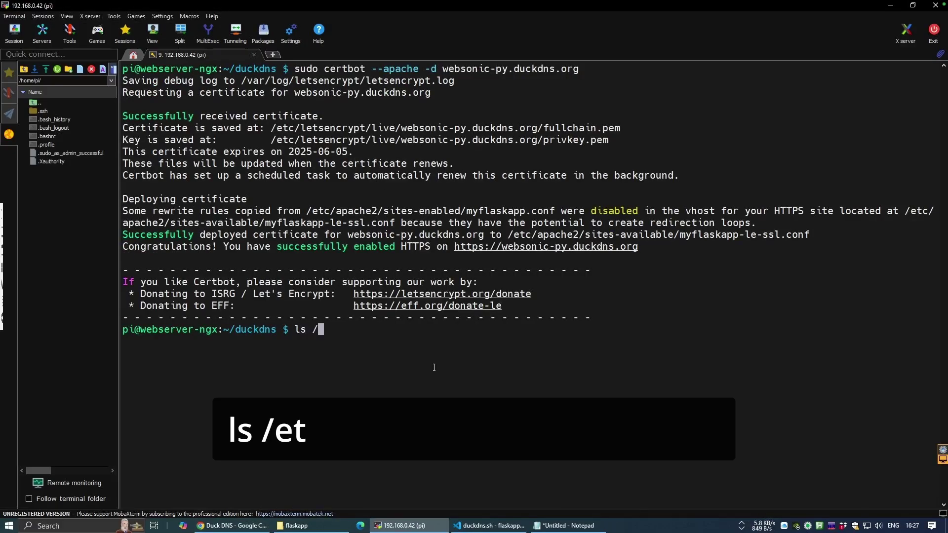
{"action": "type", "text": "etc/apache2/sites-a"}
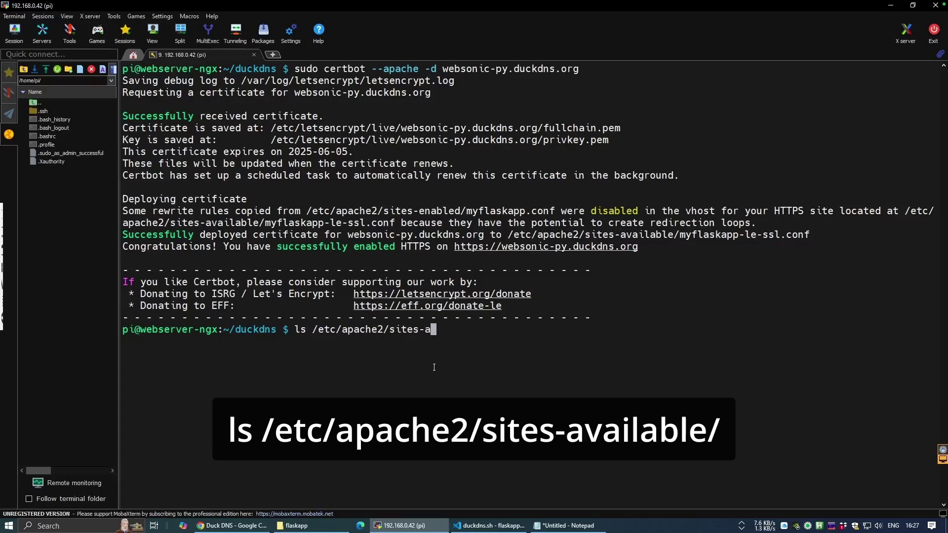
{"action": "key", "text": "Tab"}
{"action": "key", "text": "Return"}
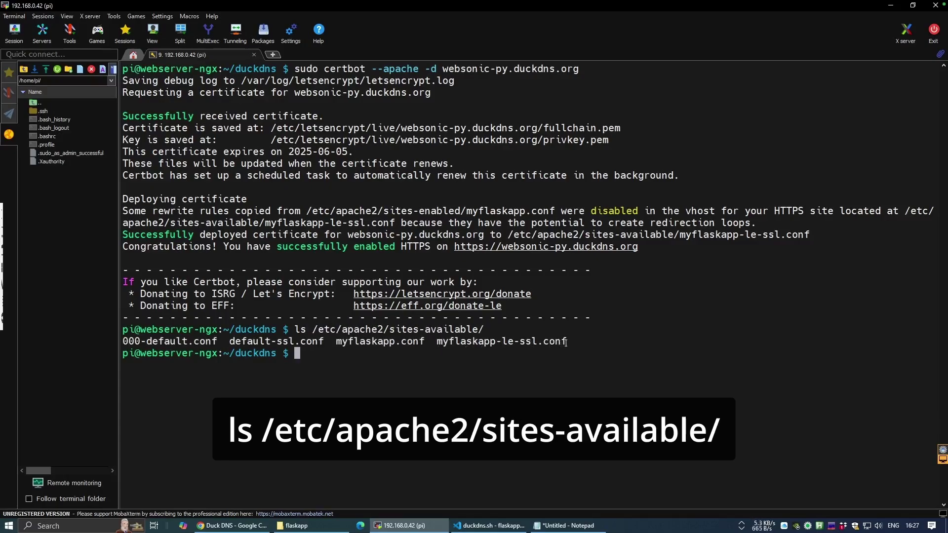
{"action": "type", "text": "sudo nano /etc/apache2/sites-available/myflaskapp-le-ssl.conf"}
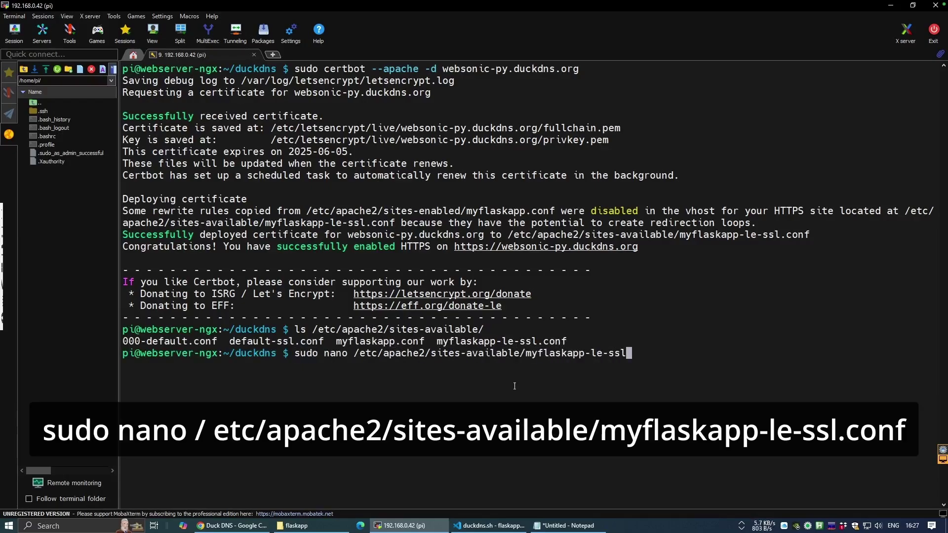
{"action": "key", "text": "Return"}
{"action": "key", "text": "Down"}
{"action": "key", "text": "Down"}
{"action": "key", "text": "Down"}
{"action": "key", "text": "Down"}
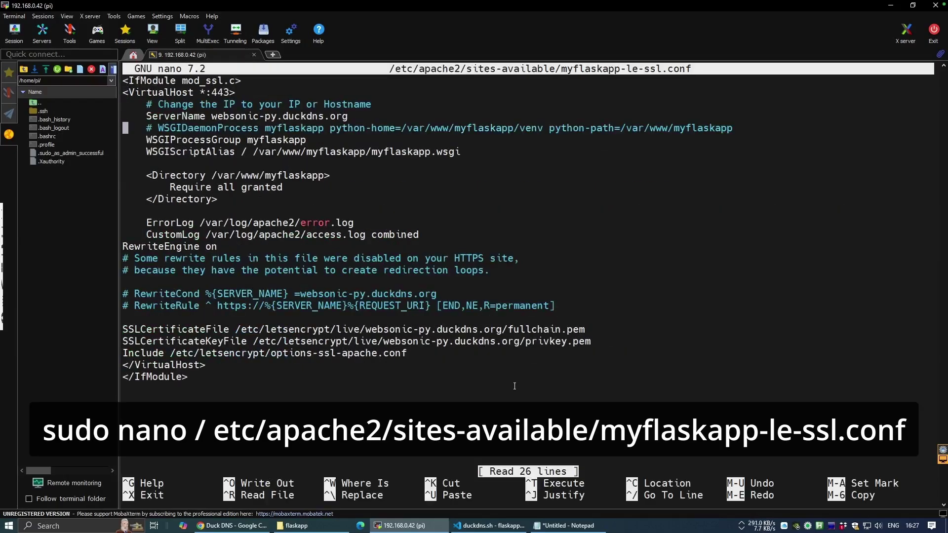
{"action": "key", "text": "Right"}
{"action": "key", "text": "Right"}
{"action": "key", "text": "Right"}
{"action": "key", "text": "Right"}
{"action": "key", "text": "Right"}
{"action": "key", "text": "BackSpace"}
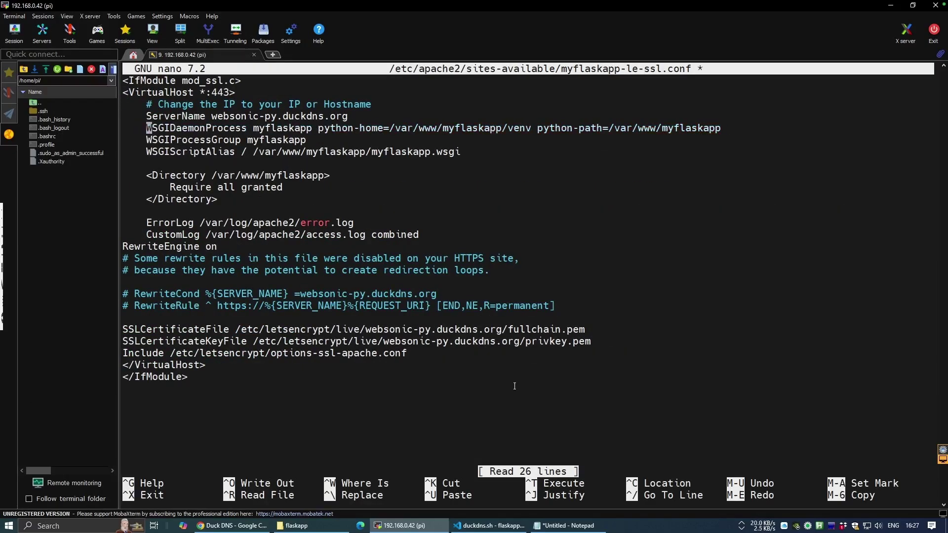
{"action": "key", "text": "ctrl+x"}
{"action": "key", "text": "y"}
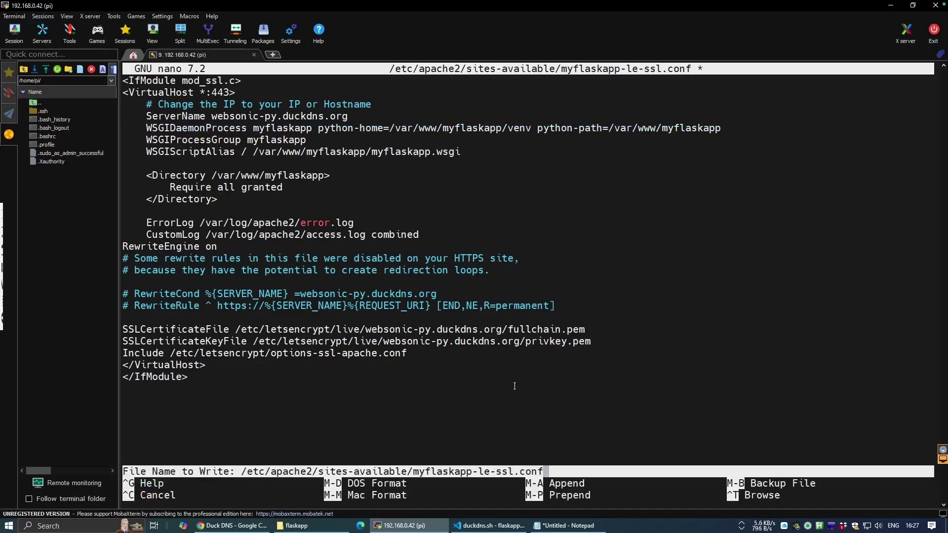
{"action": "key", "text": "Return"}
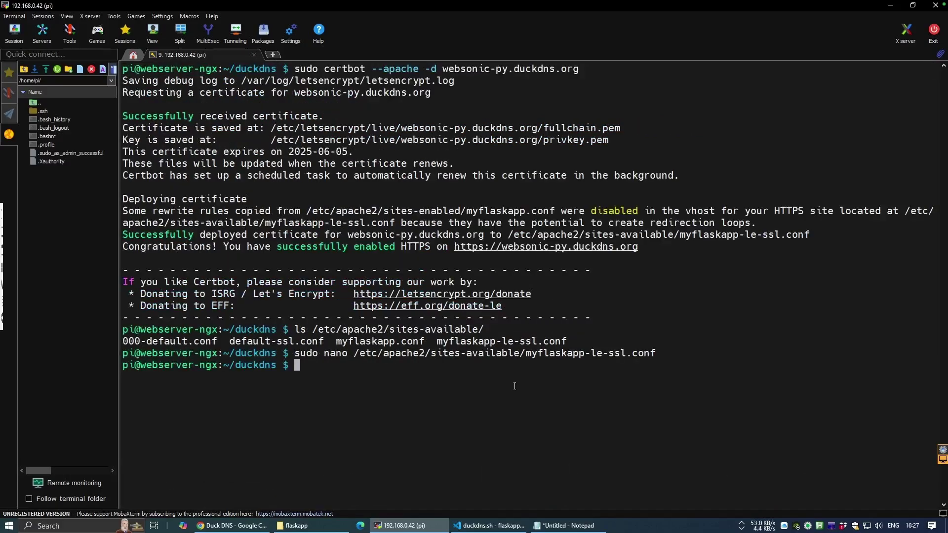
- Enable myflaskapp-le-ssl.conf with a2ensite, run apachectl configtest, and restart apache2
{"action": "type", "text": "sudo a2ensite myflaskapp-le-ssl.conf"}
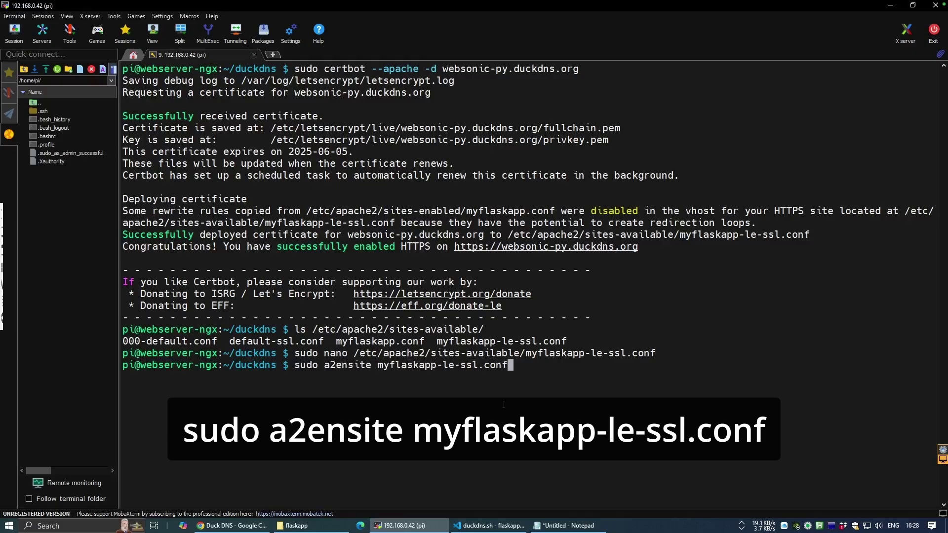
{"action": "key", "text": "Return"}
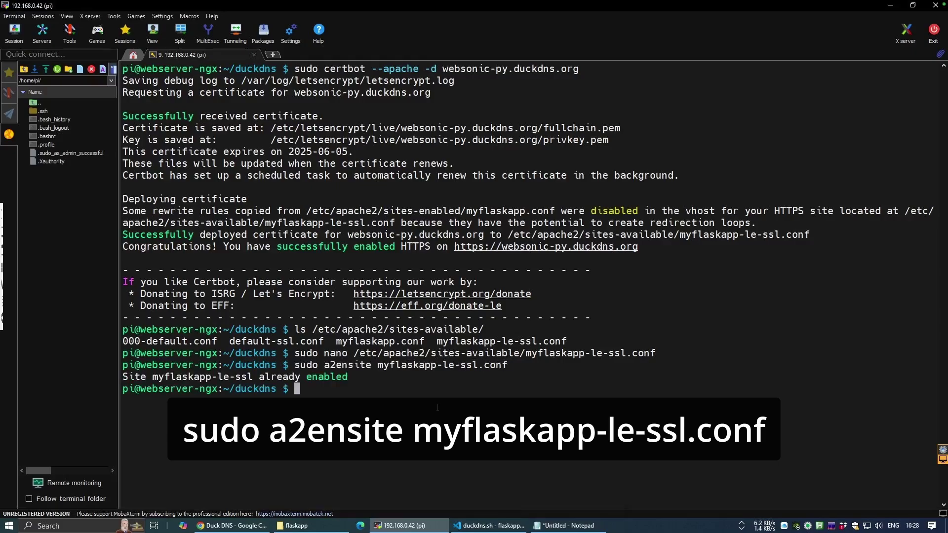
{"action": "type", "text": "sudo apache"}
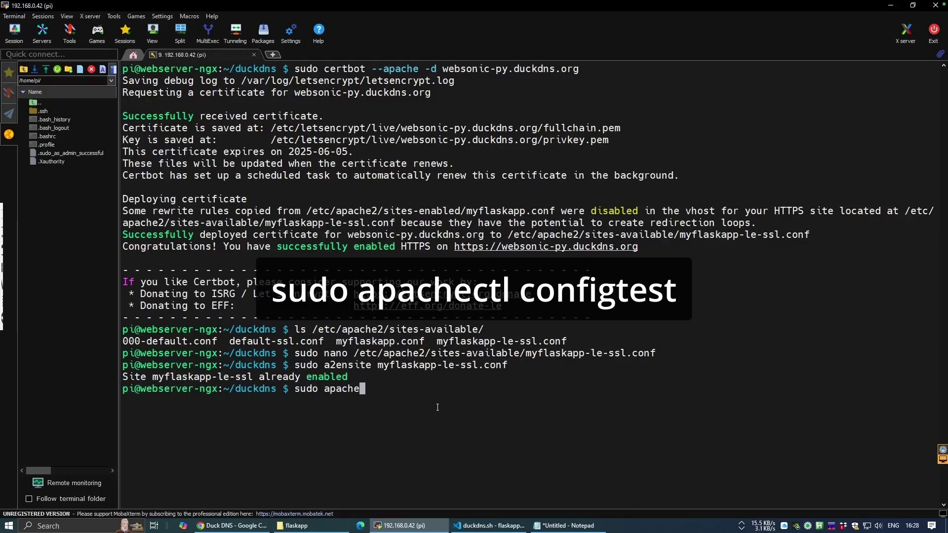
{"action": "type", "text": "ctl configtest"}
{"action": "key", "text": "Return"}
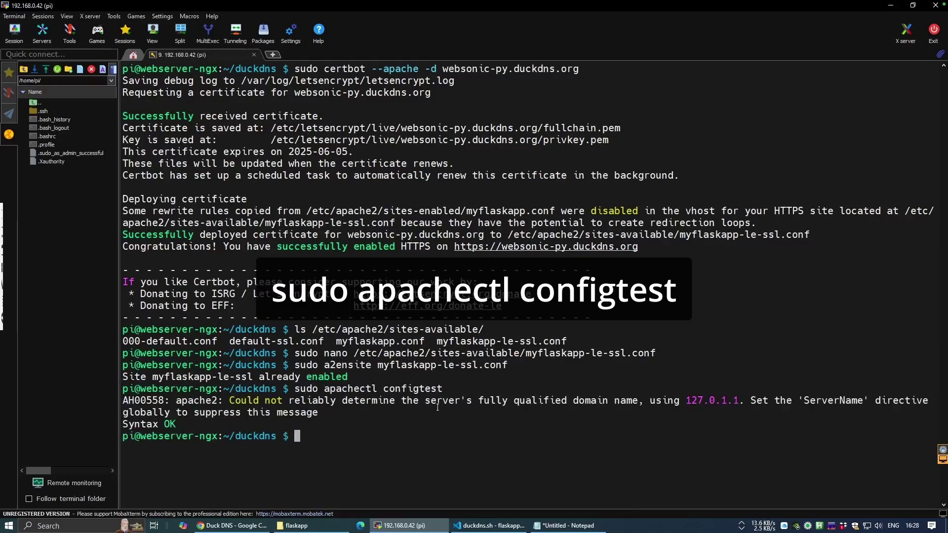
{"action": "type", "text": "sudo s"}
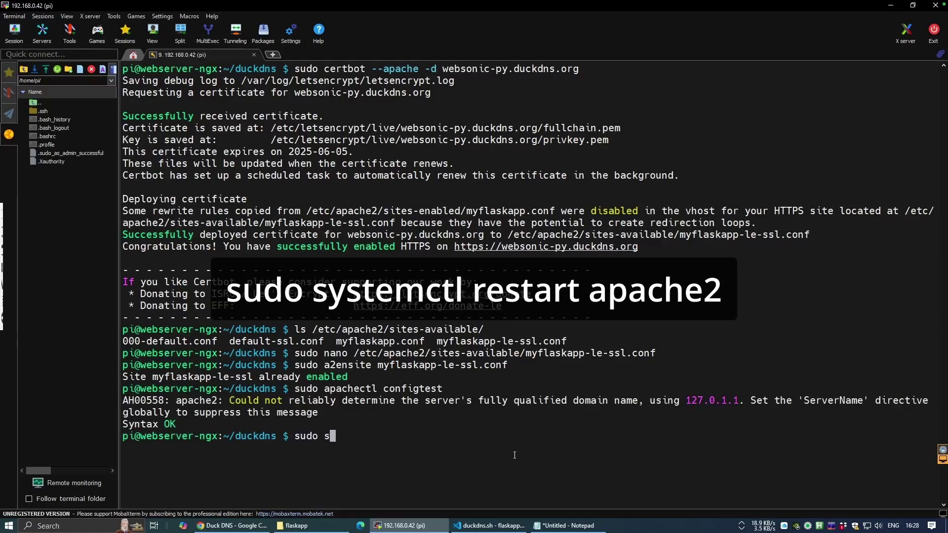
{"action": "type", "text": "ystemctl restart apache2"}
{"action": "key", "text": "Return"}
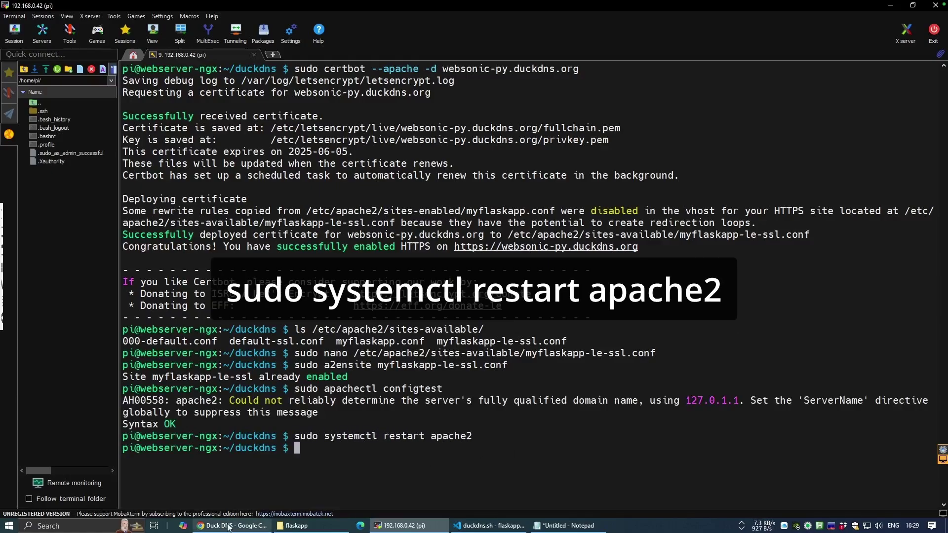
{"action": "left_click", "coordinate": [232, 526]}
{"action": "left_click", "coordinate": [301, 10]}
{"action": "left_click", "coordinate": [395, 31]}
{"action": "type", "text": "https://websonic-py.duckdns.org"}
{"action": "key", "text": "Return"}
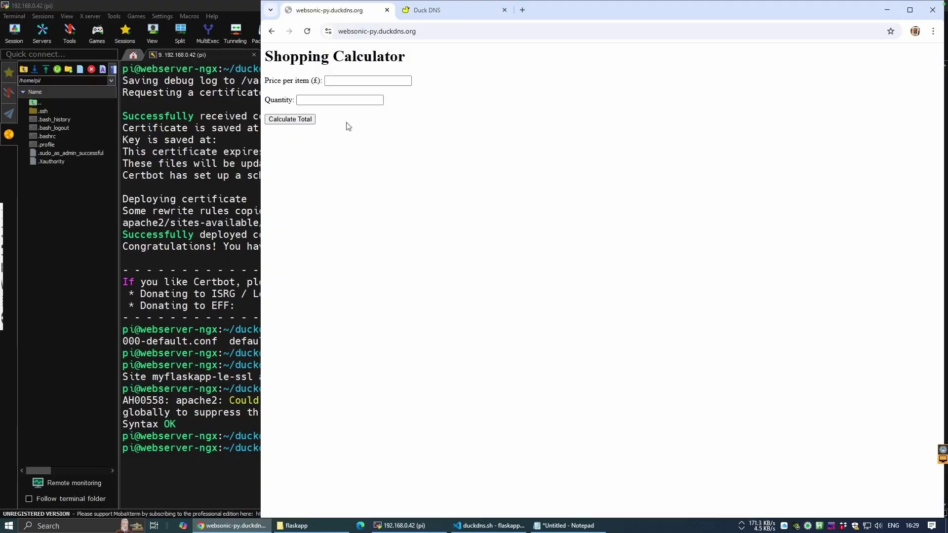
{"action": "left_click", "coordinate": [327, 31]}
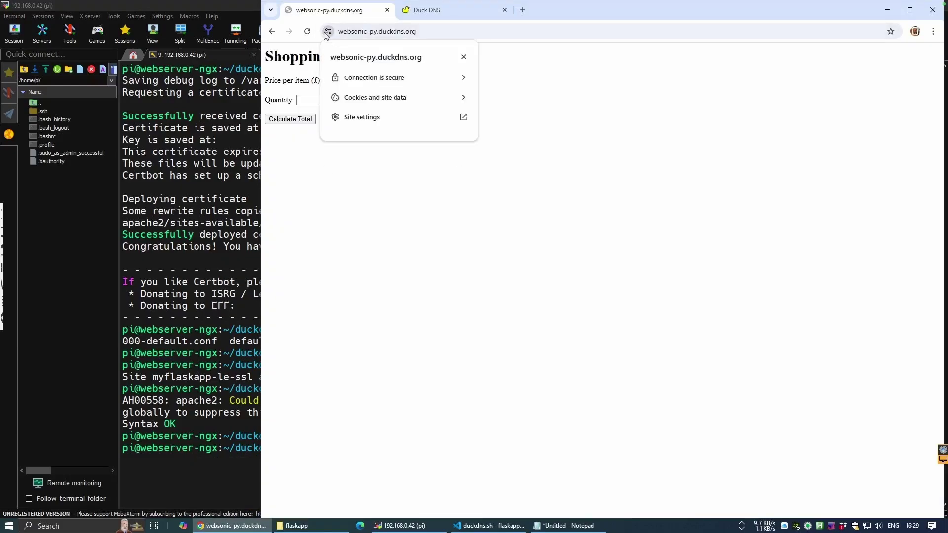